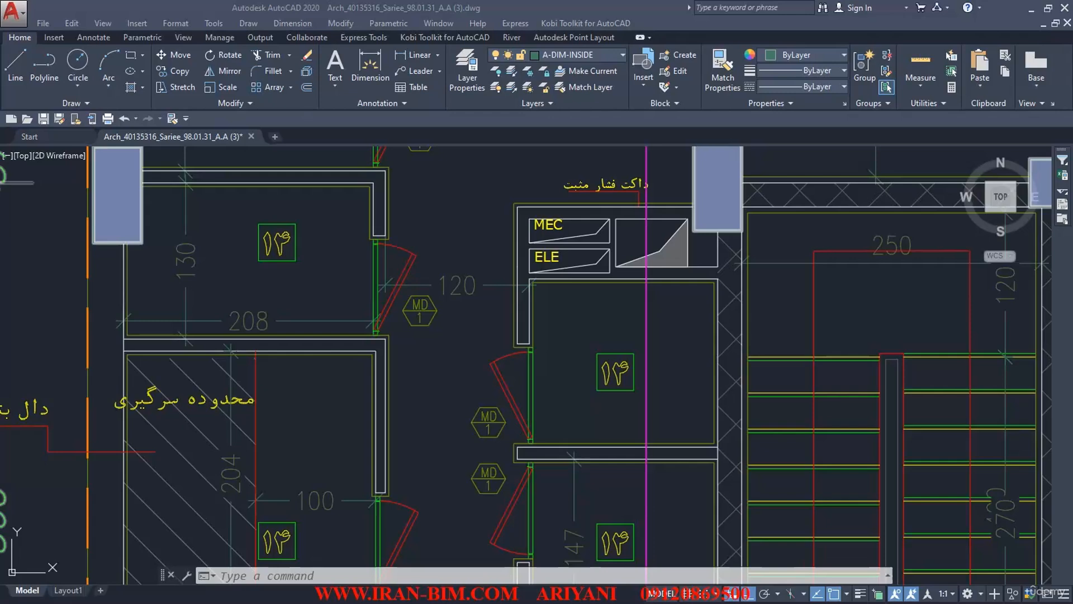
Examine the parking-level plan, from the storage rooms beside the stair core out to the whole floor layout.
{"action": "left_click", "coordinate": [230, 226]}
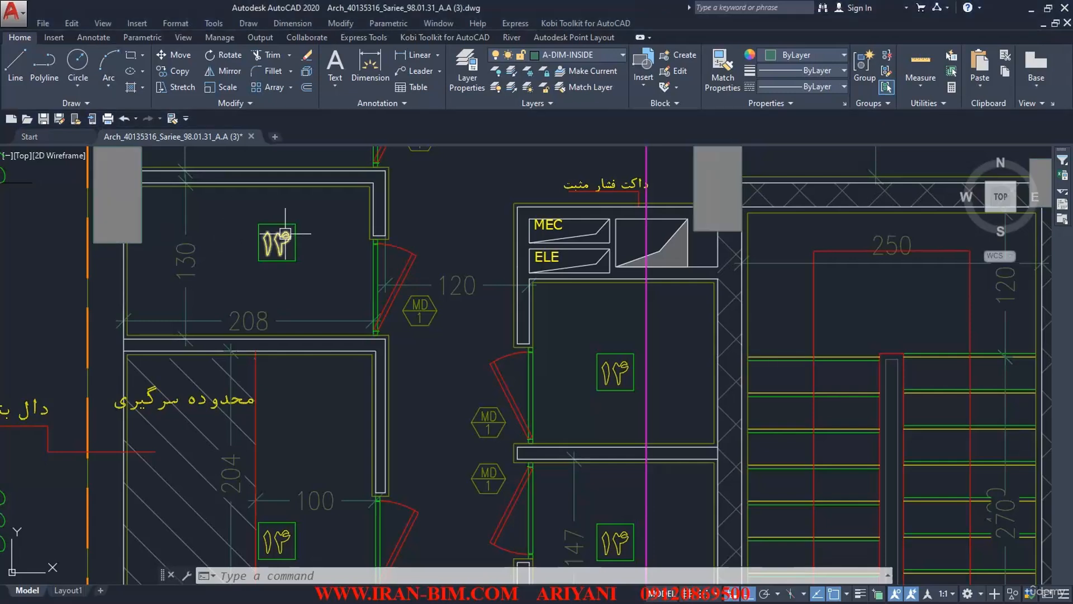
{"action": "scroll", "coordinate": [262, 260], "scroll_direction": "down", "scroll_amount": 4}
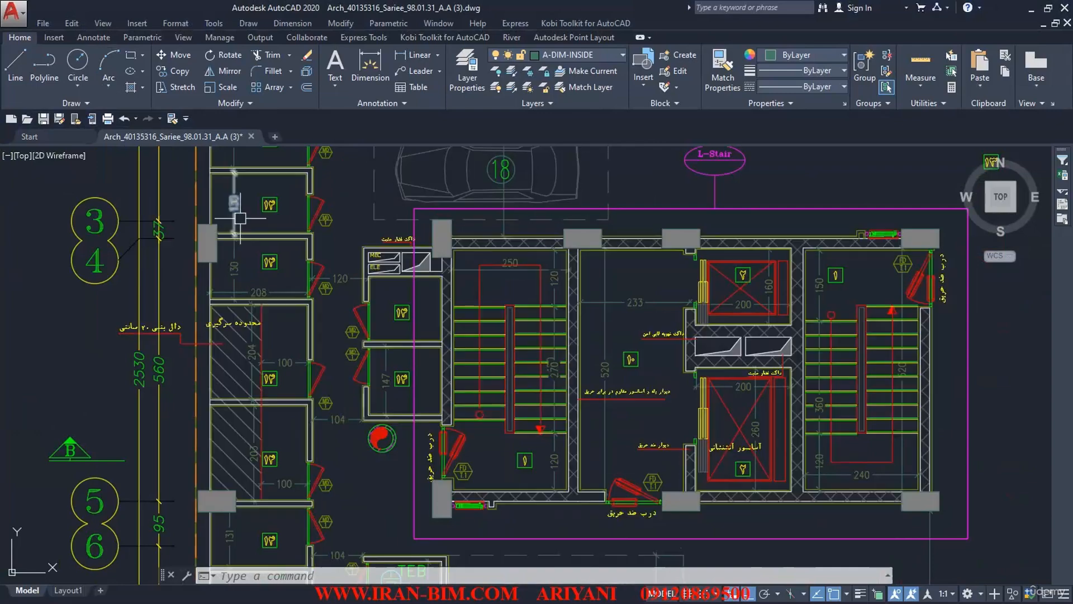
{"action": "scroll", "coordinate": [214, 250], "scroll_direction": "down", "scroll_amount": 5}
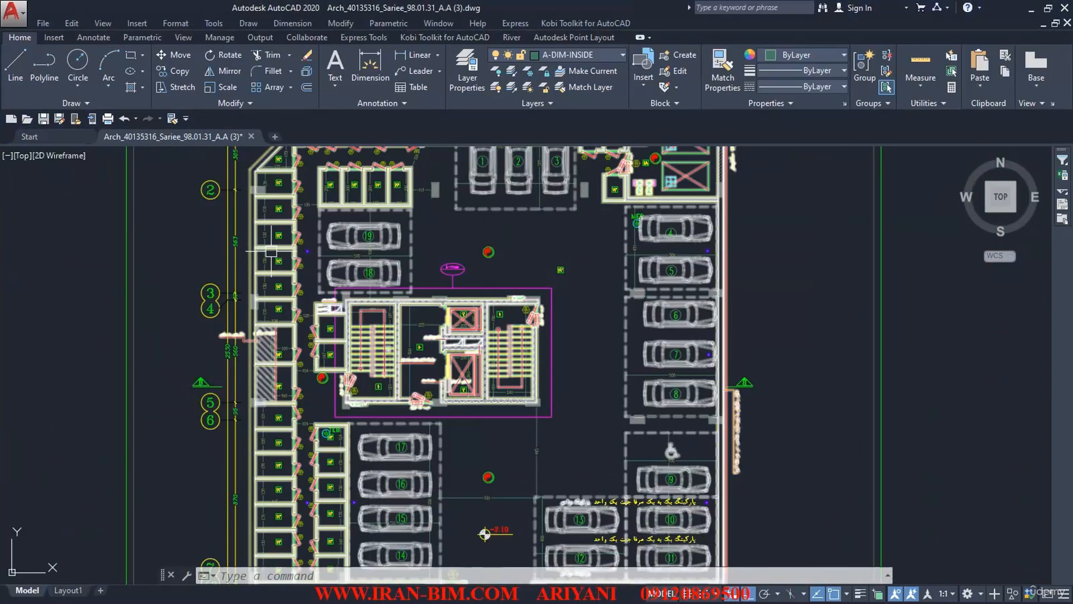
{"action": "mouse_move", "coordinate": [272, 249]}
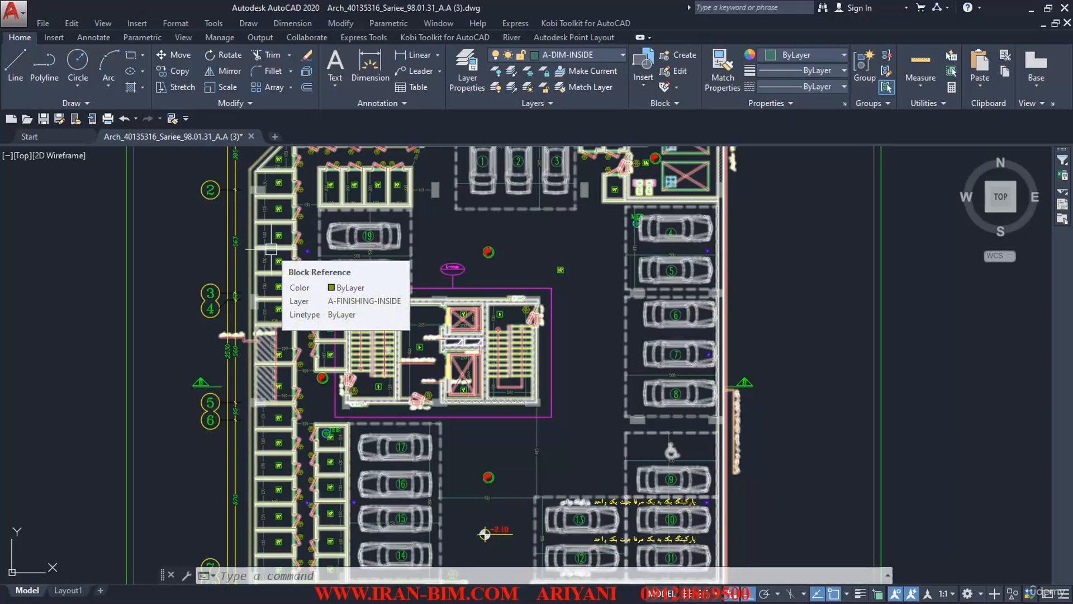
{"action": "scroll", "coordinate": [271, 249], "scroll_direction": "down", "scroll_amount": 5}
{"action": "middle_click_drag", "start_coordinate": [416, 255], "coordinate": [372, 271]}
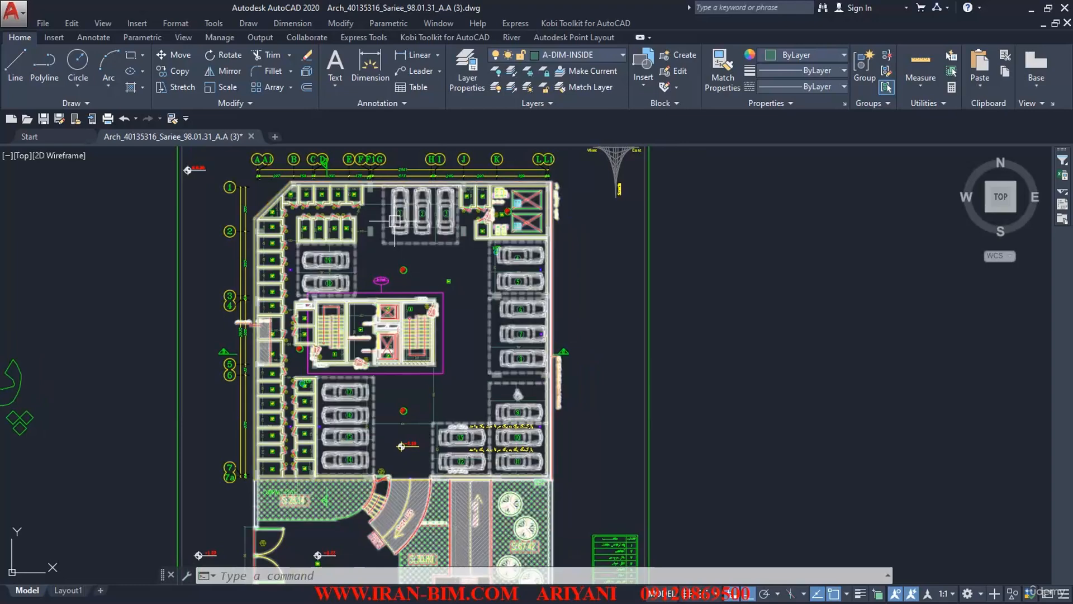
{"action": "mouse_move", "coordinate": [386, 227]}
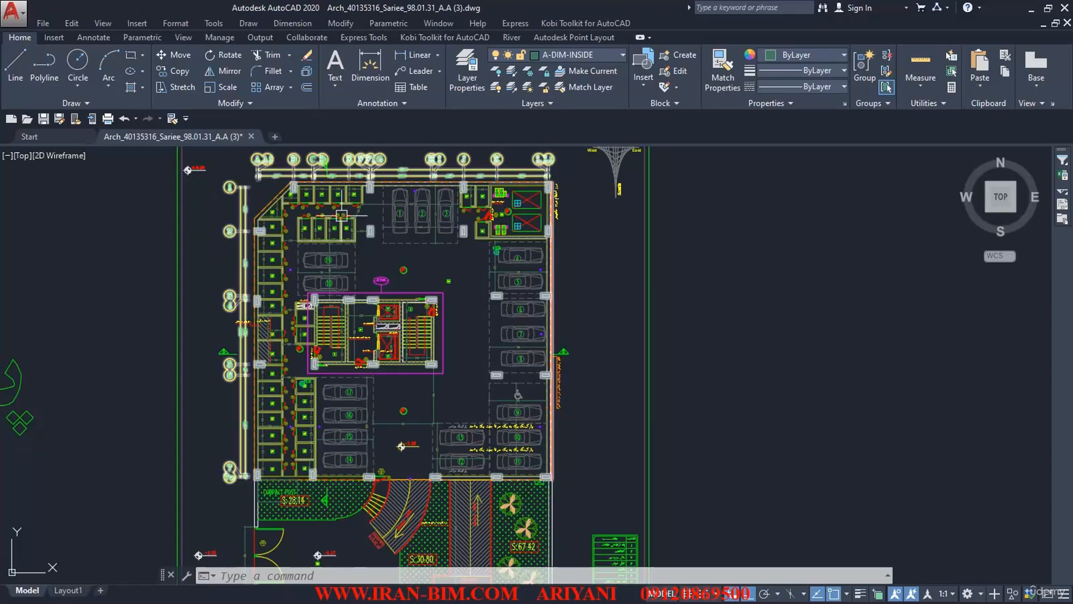
Examine the rows of storage rooms above parking space 19, including their doors, corridor and room dimensions.
{"action": "scroll", "coordinate": [345, 204], "scroll_direction": "up", "scroll_amount": 5}
{"action": "scroll", "coordinate": [346, 204], "scroll_direction": "up", "scroll_amount": 4}
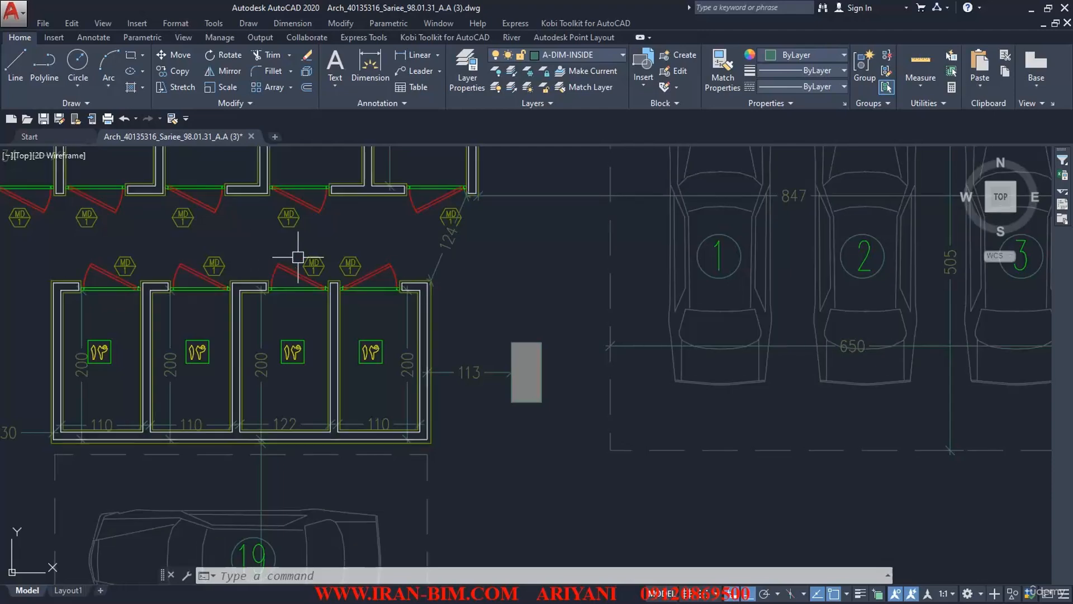
{"action": "scroll", "coordinate": [347, 280], "scroll_direction": "down", "scroll_amount": 2}
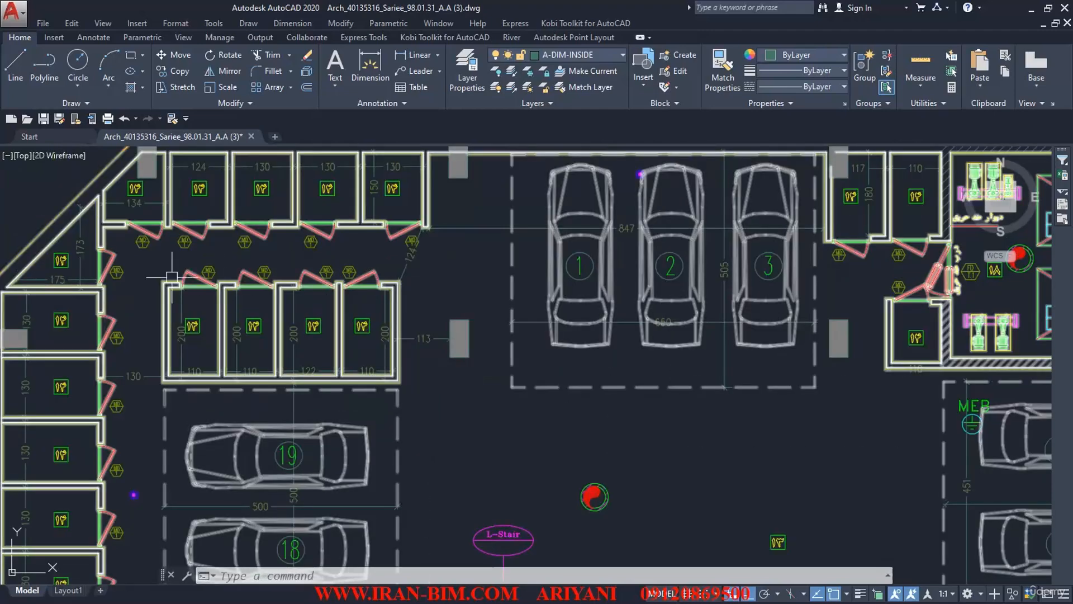
{"action": "middle_click_drag", "start_coordinate": [118, 269], "coordinate": [208, 228]}
{"action": "mouse_move", "coordinate": [208, 228]}
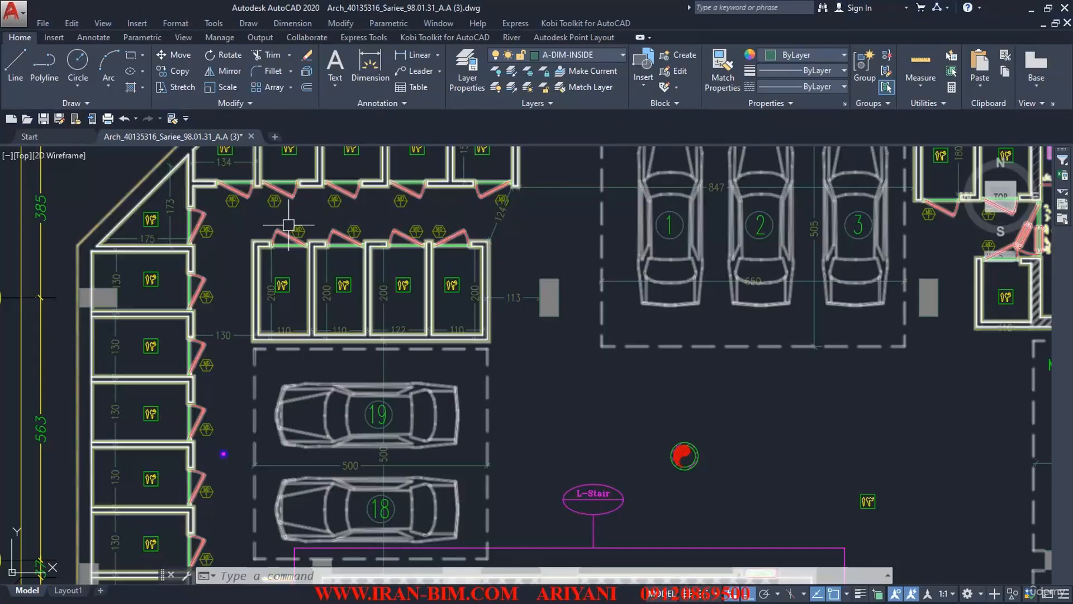
{"action": "mouse_move", "coordinate": [322, 249]}
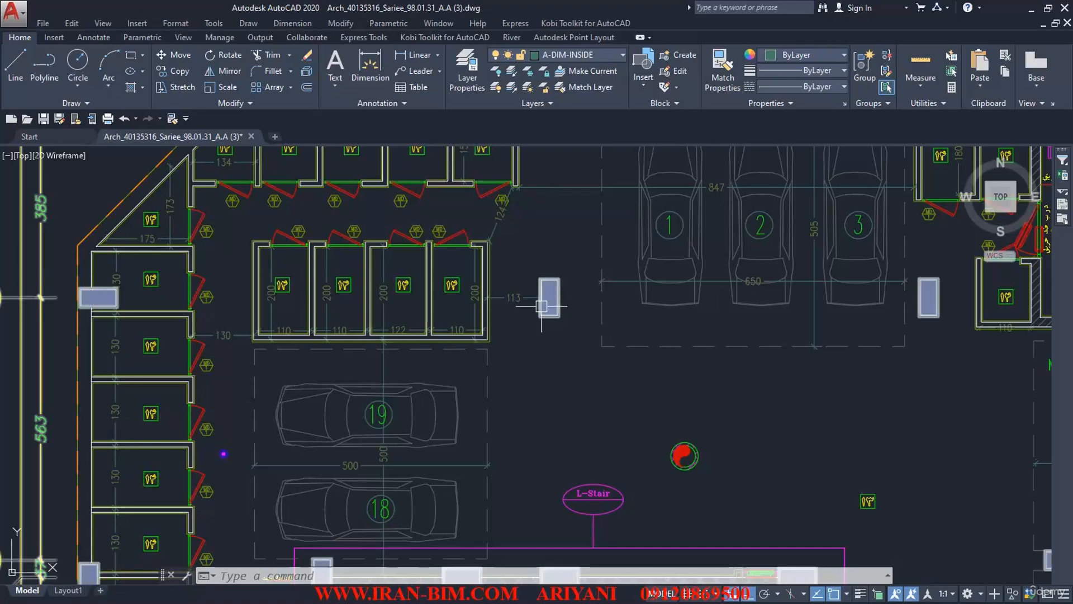
{"action": "scroll", "coordinate": [549, 321], "scroll_direction": "down", "scroll_amount": 3}
{"action": "middle_click_drag", "start_coordinate": [549, 321], "coordinate": [421, 307]}
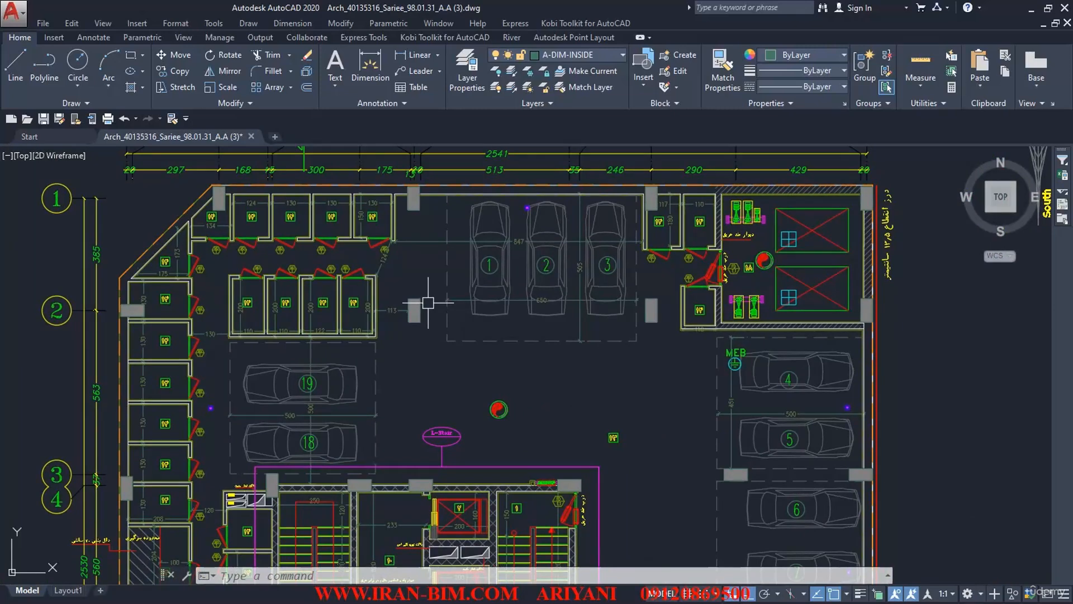
{"action": "middle_click_drag", "start_coordinate": [426, 342], "coordinate": [438, 291]}
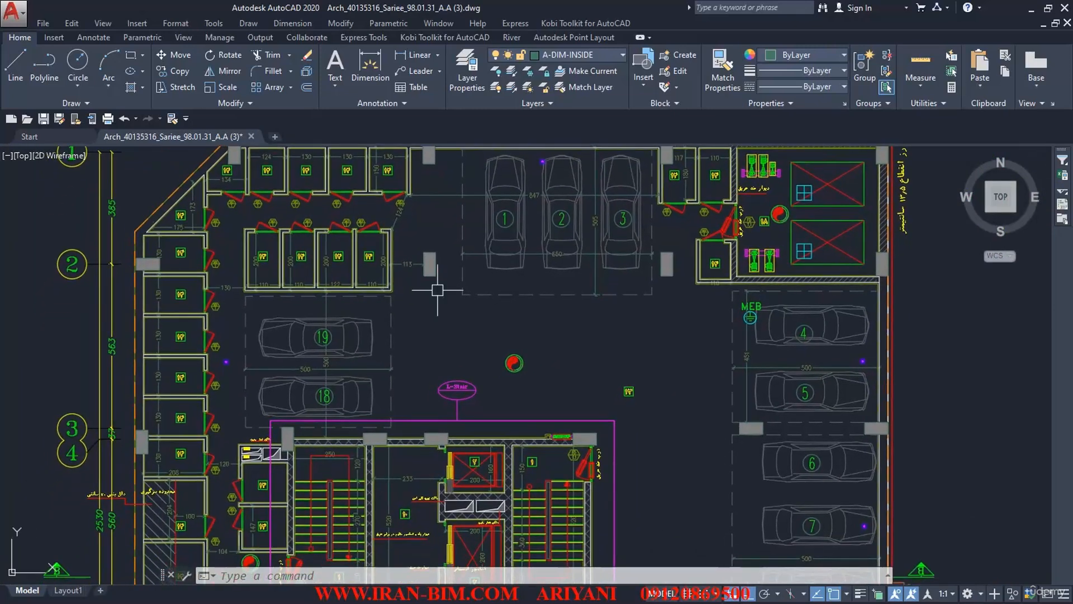
{"action": "scroll", "coordinate": [418, 222], "scroll_direction": "up", "scroll_amount": 2}
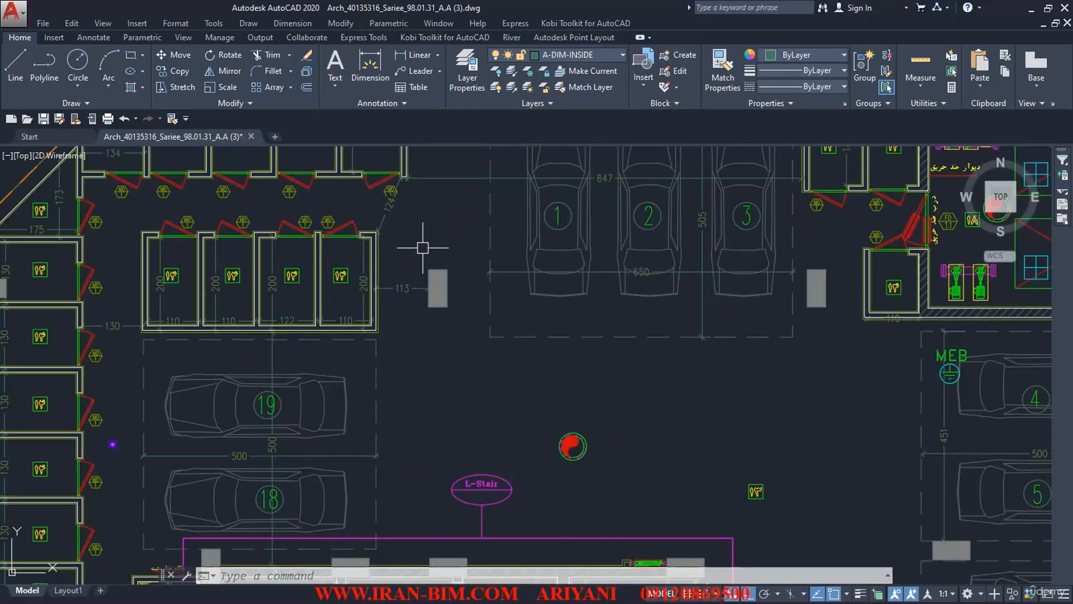
{"action": "middle_click_drag", "start_coordinate": [422, 242], "coordinate": [433, 238]}
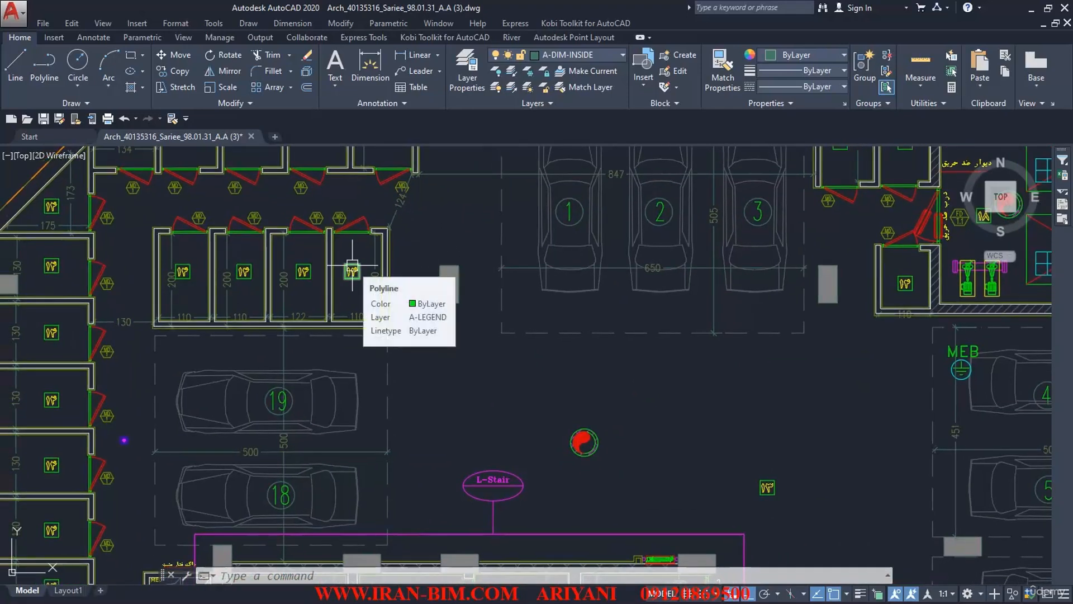
{"action": "middle_click_drag", "start_coordinate": [358, 274], "coordinate": [371, 306]}
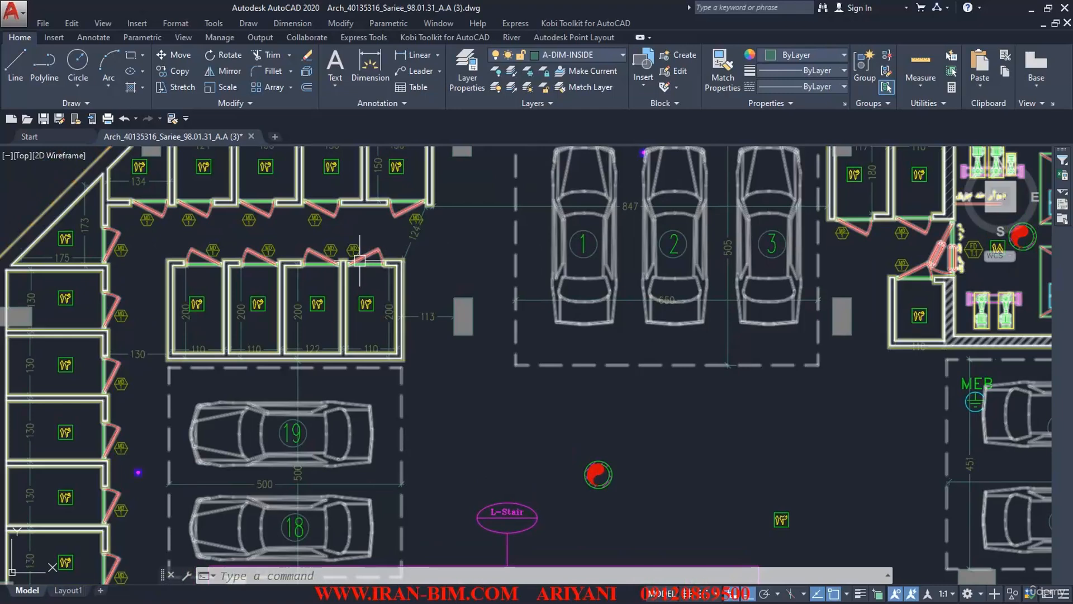
{"action": "mouse_move", "coordinate": [360, 260]}
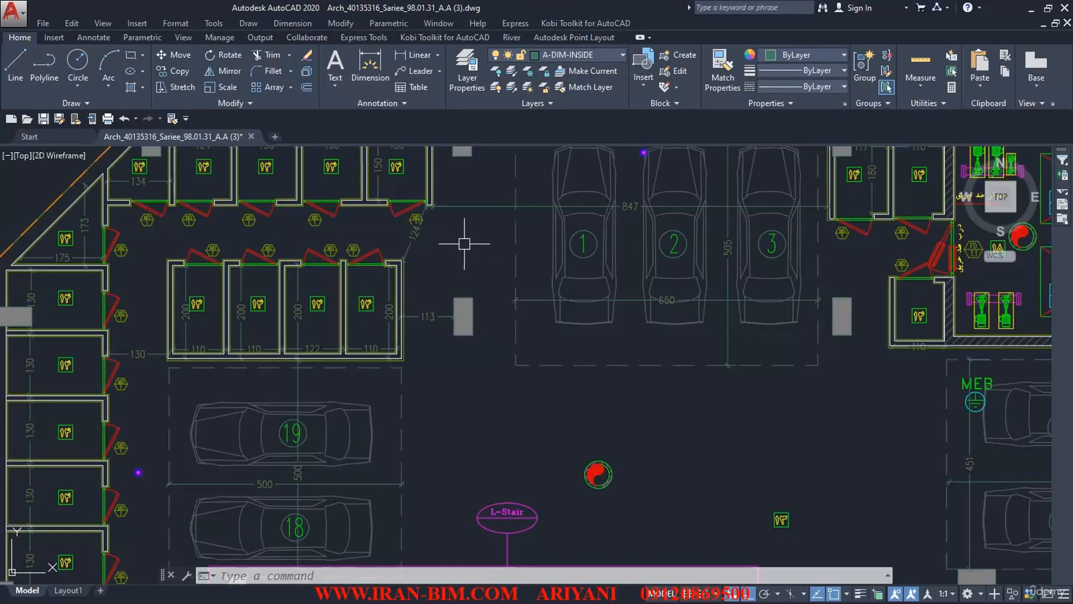
Inspect the corridor opening between the storage rooms and parking space 1, including its clearance dimensions and the adjacent column.
{"action": "mouse_move", "coordinate": [438, 239]}
{"action": "middle_mouse_down"}
{"action": "mouse_move", "coordinate": [398, 256]}
{"action": "mouse_move", "coordinate": [376, 283]}
{"action": "middle_mouse_up"}
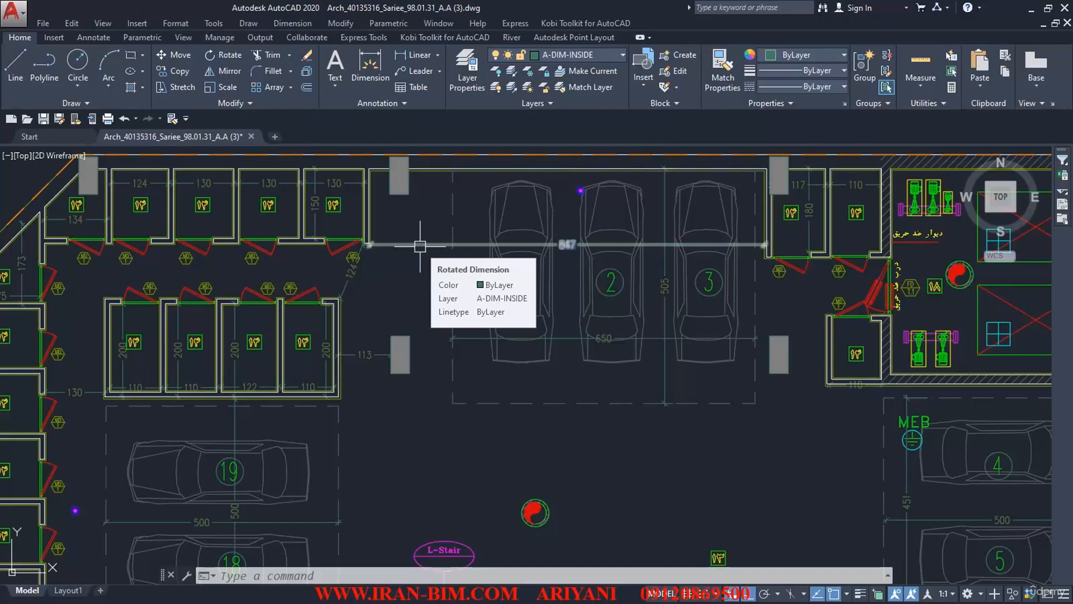
{"action": "scroll", "coordinate": [364, 235], "scroll_direction": "up", "scroll_amount": 3}
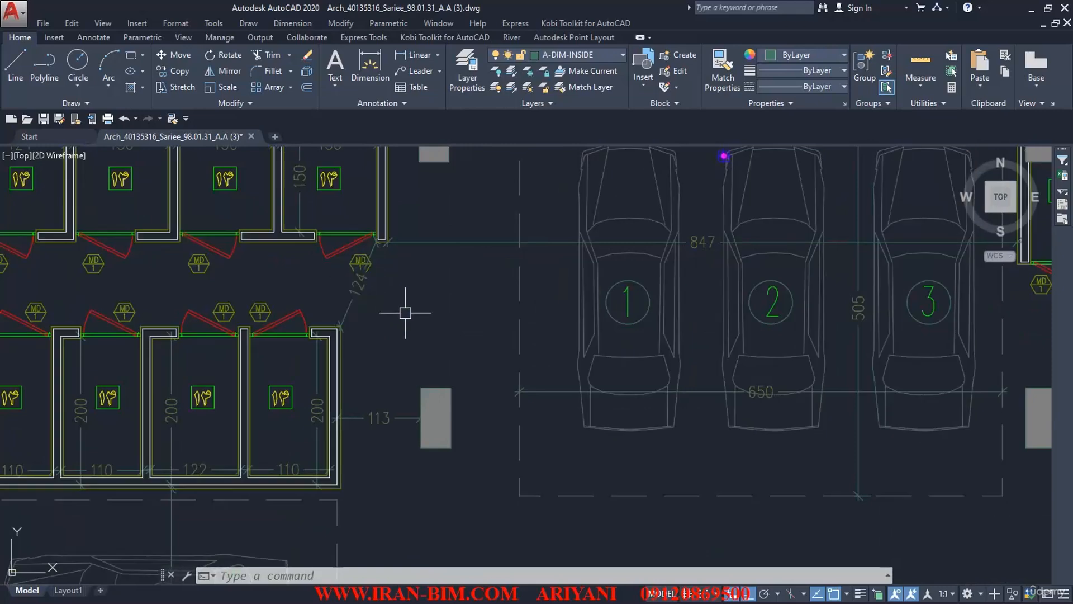
{"action": "scroll", "coordinate": [408, 311], "scroll_direction": "up", "scroll_amount": 3}
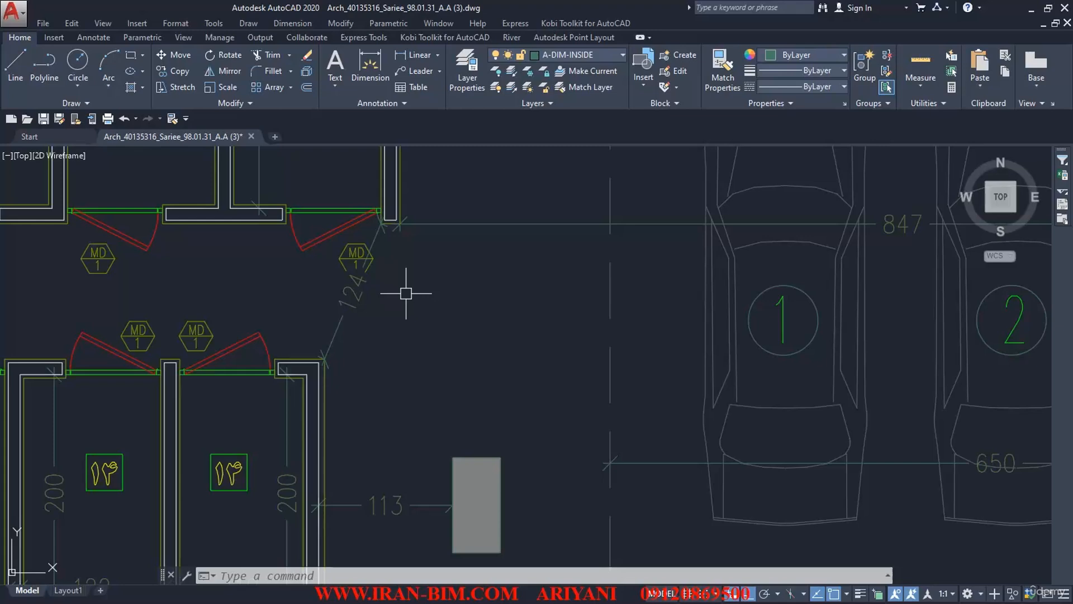
{"action": "mouse_move", "coordinate": [280, 243]}
{"action": "middle_mouse_down"}
{"action": "mouse_move", "coordinate": [292, 311]}
{"action": "mouse_move", "coordinate": [277, 291]}
{"action": "middle_mouse_up"}
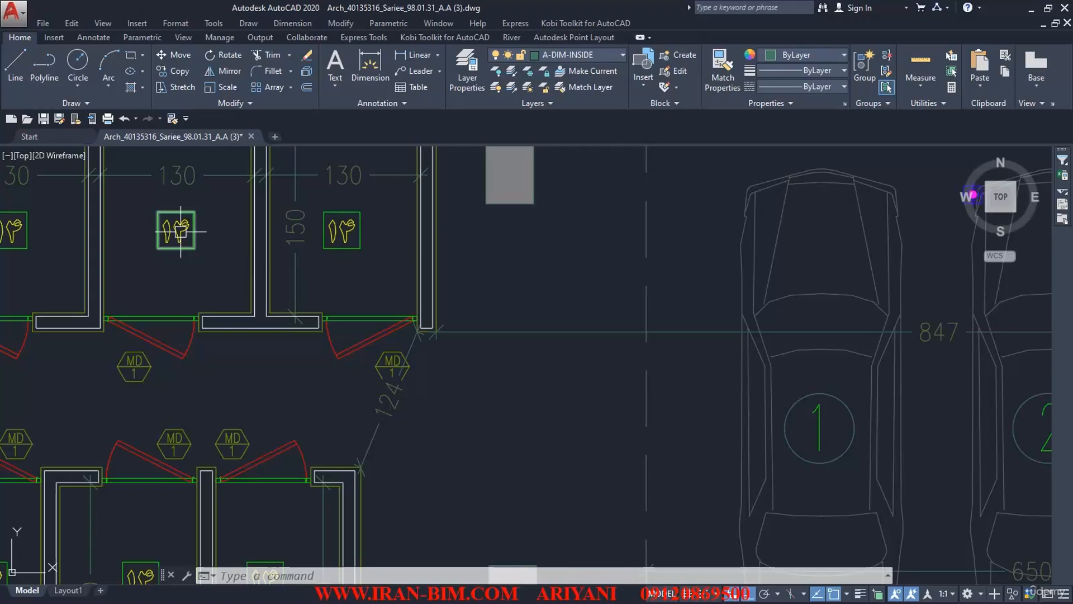
{"action": "scroll", "coordinate": [278, 231], "scroll_direction": "down", "scroll_amount": 8}
{"action": "scroll", "coordinate": [328, 222], "scroll_direction": "up", "scroll_amount": 1}
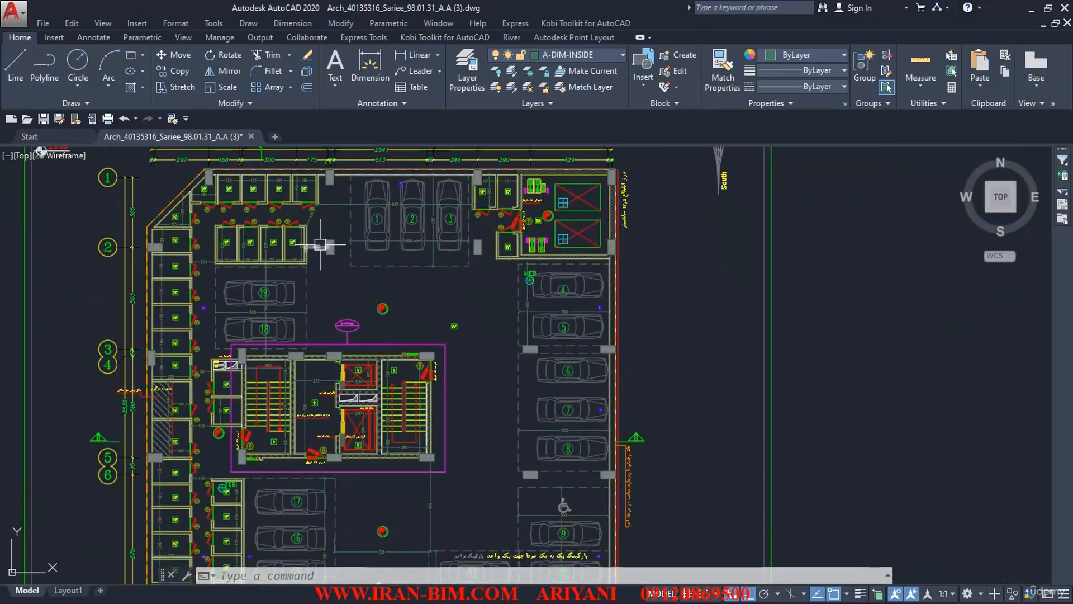
{"action": "scroll", "coordinate": [365, 207], "scroll_direction": "up", "scroll_amount": 1}
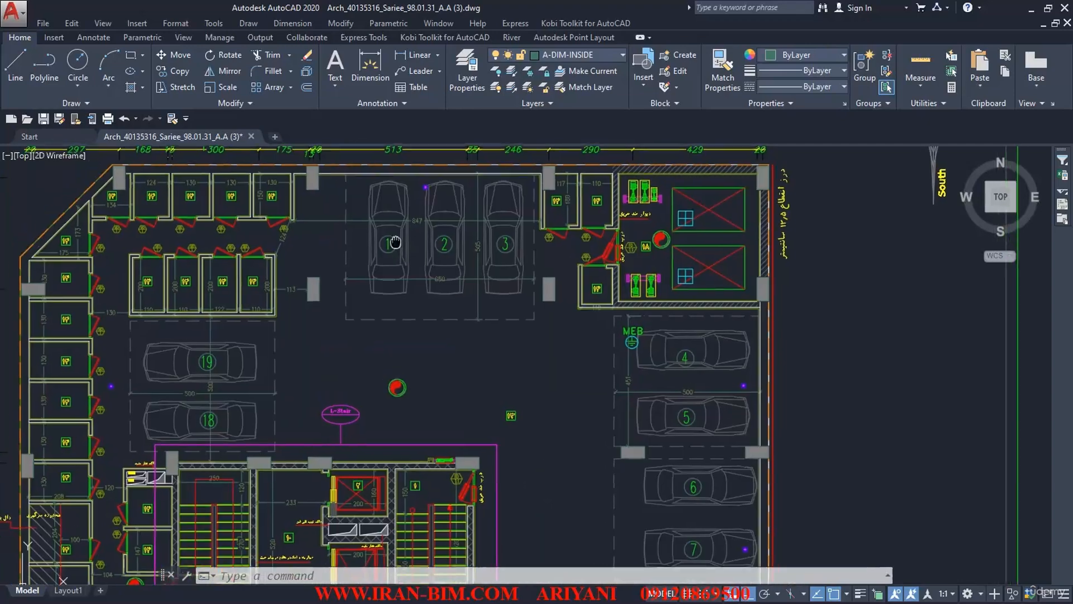
{"action": "scroll", "coordinate": [391, 240], "scroll_direction": "up", "scroll_amount": 1}
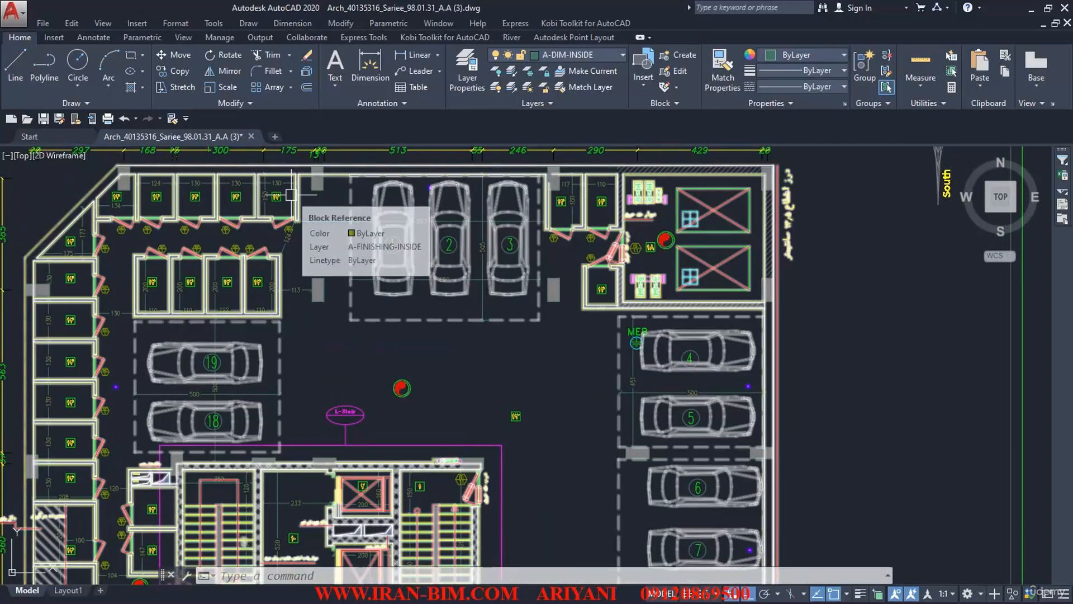
{"action": "middle_click_drag", "start_coordinate": [260, 183], "coordinate": [314, 225]}
{"action": "scroll", "coordinate": [314, 226], "scroll_direction": "up", "scroll_amount": 2}
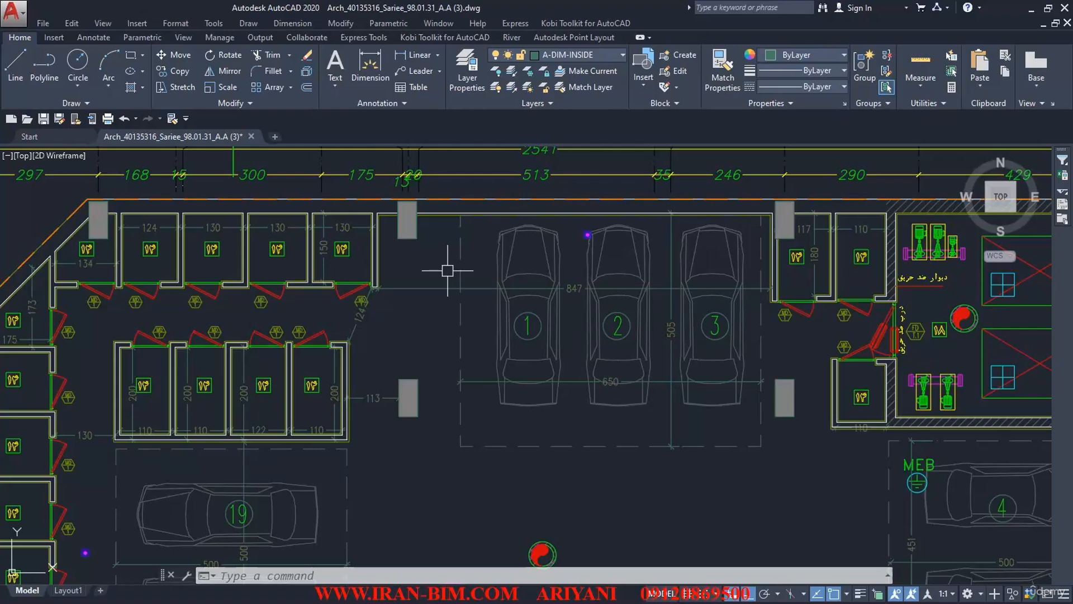
Look through the stacked floor-plan sheets and examine the apartment layout on an upper-floor plan.
{"action": "scroll", "coordinate": [361, 260], "scroll_direction": "down", "scroll_amount": 10}
{"action": "middle_click_drag", "start_coordinate": [427, 241], "coordinate": [388, 182]}
{"action": "middle_click_drag", "start_coordinate": [384, 352], "coordinate": [330, 190]}
{"action": "middle_click_drag", "start_coordinate": [329, 324], "coordinate": [329, 226]}
{"action": "middle_click_drag", "start_coordinate": [292, 306], "coordinate": [249, 215]}
{"action": "scroll", "coordinate": [290, 338], "scroll_direction": "down", "scroll_amount": 2}
{"action": "middle_click_drag", "start_coordinate": [307, 340], "coordinate": [302, 223]}
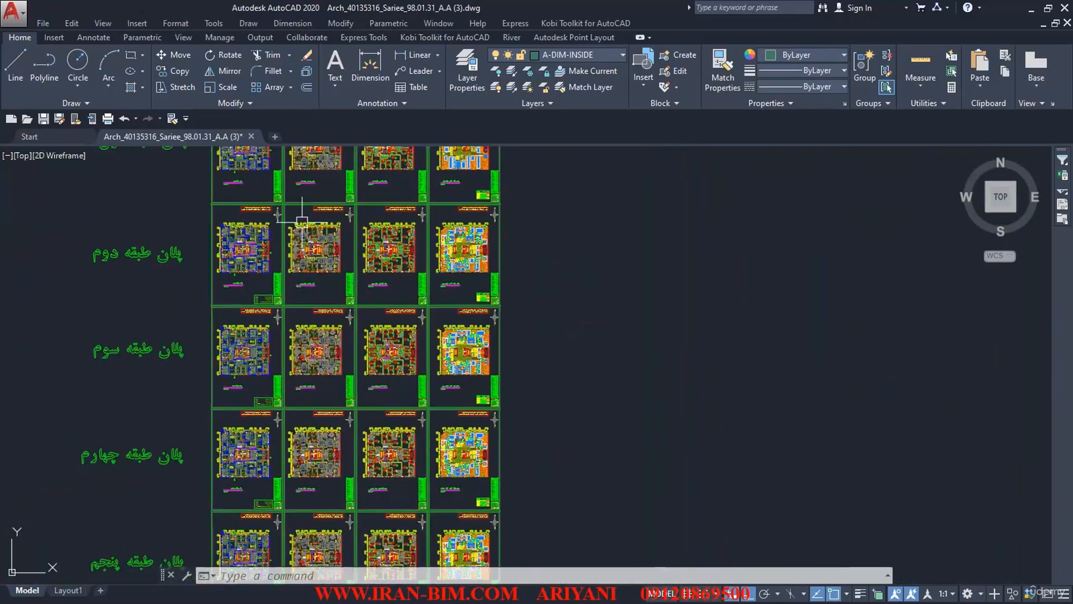
{"action": "mouse_move", "coordinate": [259, 275]}
{"action": "middle_mouse_down"}
{"action": "mouse_move", "coordinate": [195, 287]}
{"action": "mouse_move", "coordinate": [205, 354]}
{"action": "middle_mouse_up"}
{"action": "scroll", "coordinate": [192, 206], "scroll_direction": "up", "scroll_amount": 2}
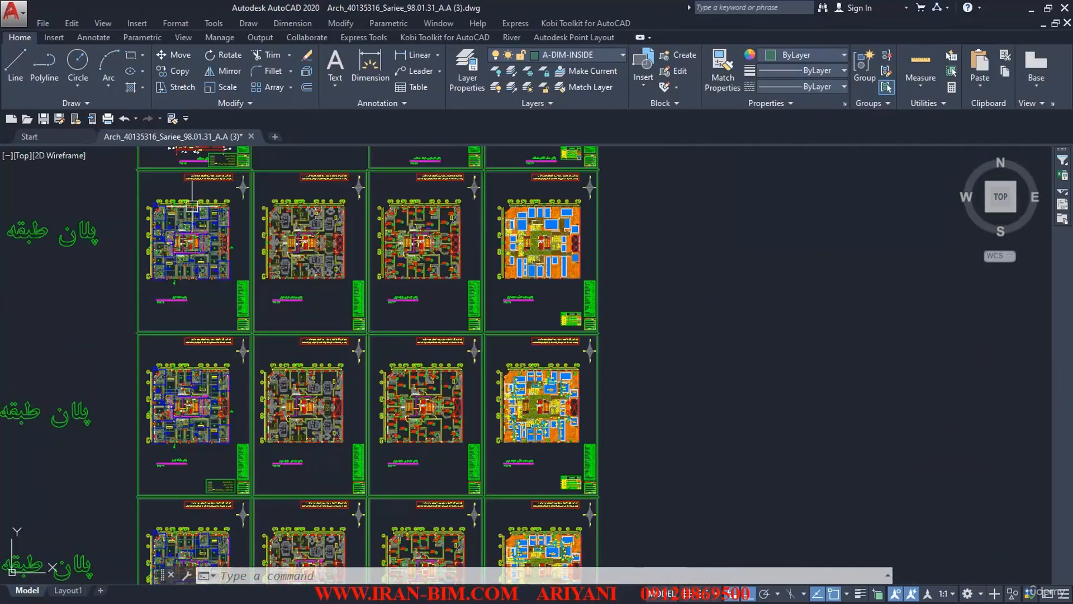
{"action": "scroll", "coordinate": [193, 206], "scroll_direction": "up", "scroll_amount": 2}
{"action": "scroll", "coordinate": [219, 262], "scroll_direction": "down", "scroll_amount": 10}
{"action": "mouse_move", "coordinate": [226, 275]}
{"action": "middle_mouse_down"}
{"action": "mouse_move", "coordinate": [244, 119]}
{"action": "mouse_move", "coordinate": [253, 340]}
{"action": "middle_mouse_up"}
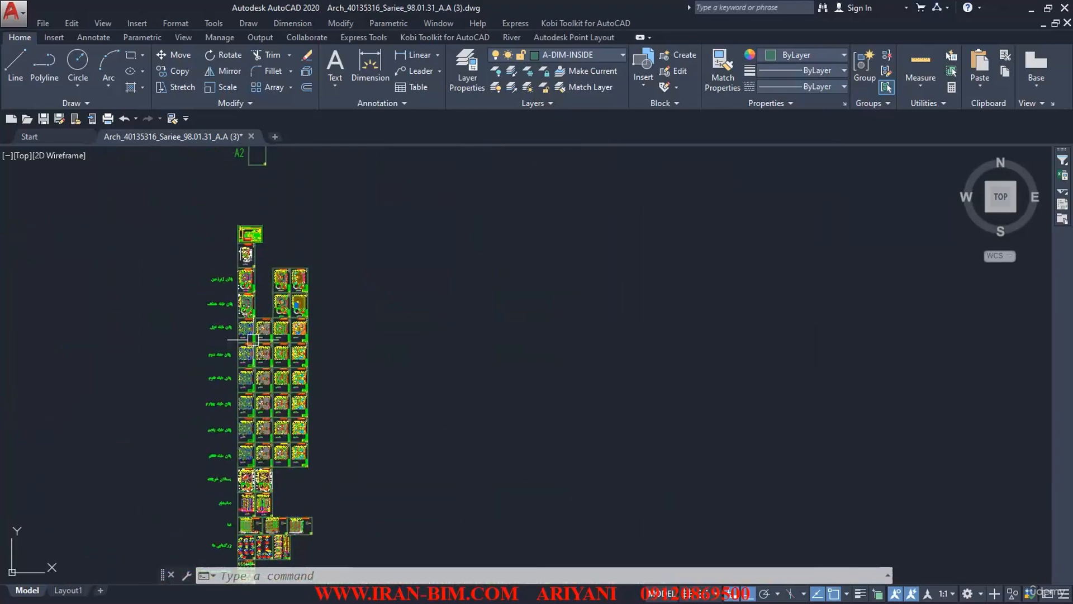
{"action": "scroll", "coordinate": [253, 339], "scroll_direction": "up", "scroll_amount": 8}
{"action": "mouse_move", "coordinate": [223, 272]}
{"action": "middle_mouse_down"}
{"action": "mouse_move", "coordinate": [302, 330]}
{"action": "mouse_move", "coordinate": [259, 304]}
{"action": "mouse_move", "coordinate": [238, 235]}
{"action": "middle_mouse_up"}
{"action": "scroll", "coordinate": [293, 314], "scroll_direction": "up", "scroll_amount": 4}
{"action": "scroll", "coordinate": [207, 202], "scroll_direction": "up", "scroll_amount": 6}
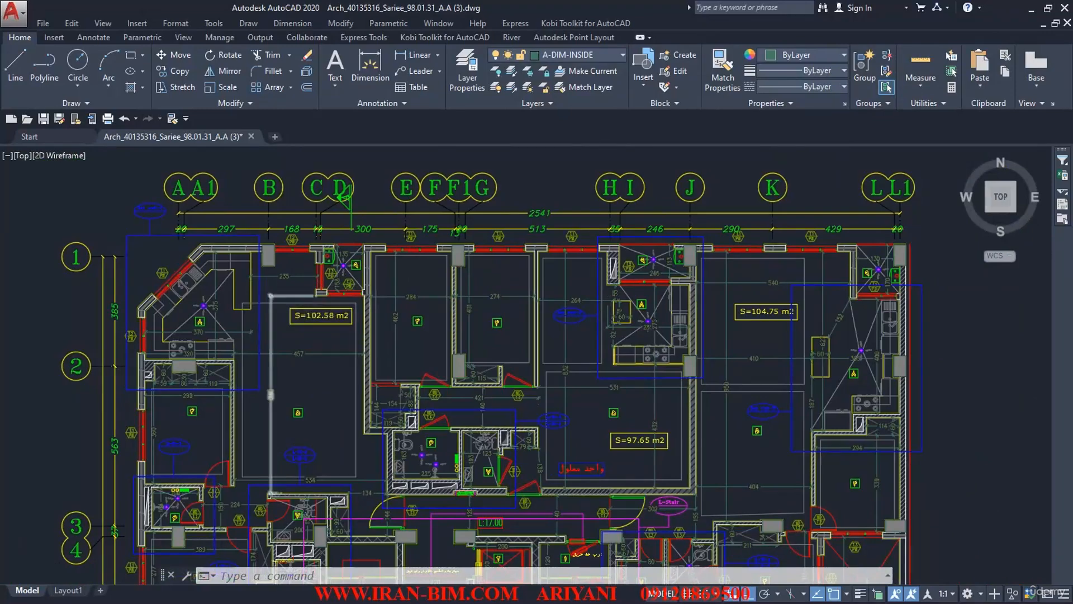
Return to the ground-floor plan among the sheets and examine its parking spaces, stair core and yard.
{"action": "scroll", "coordinate": [271, 394], "scroll_direction": "down", "scroll_amount": 12}
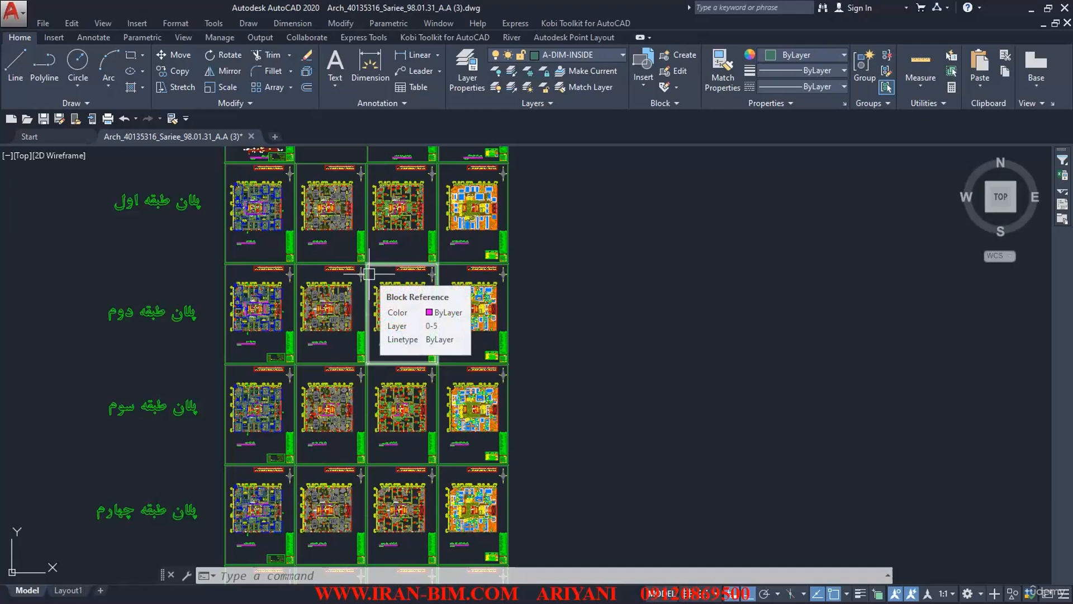
{"action": "middle_click_drag", "start_coordinate": [346, 209], "coordinate": [345, 340]}
{"action": "scroll", "coordinate": [272, 229], "scroll_direction": "up", "scroll_amount": 4}
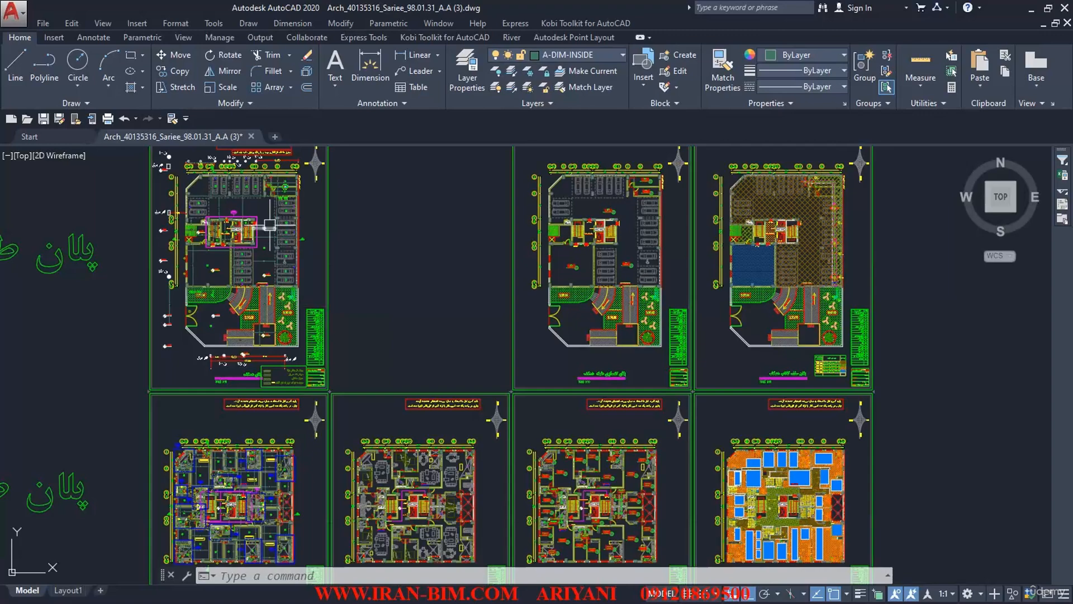
{"action": "scroll", "coordinate": [243, 184], "scroll_direction": "up", "scroll_amount": 2}
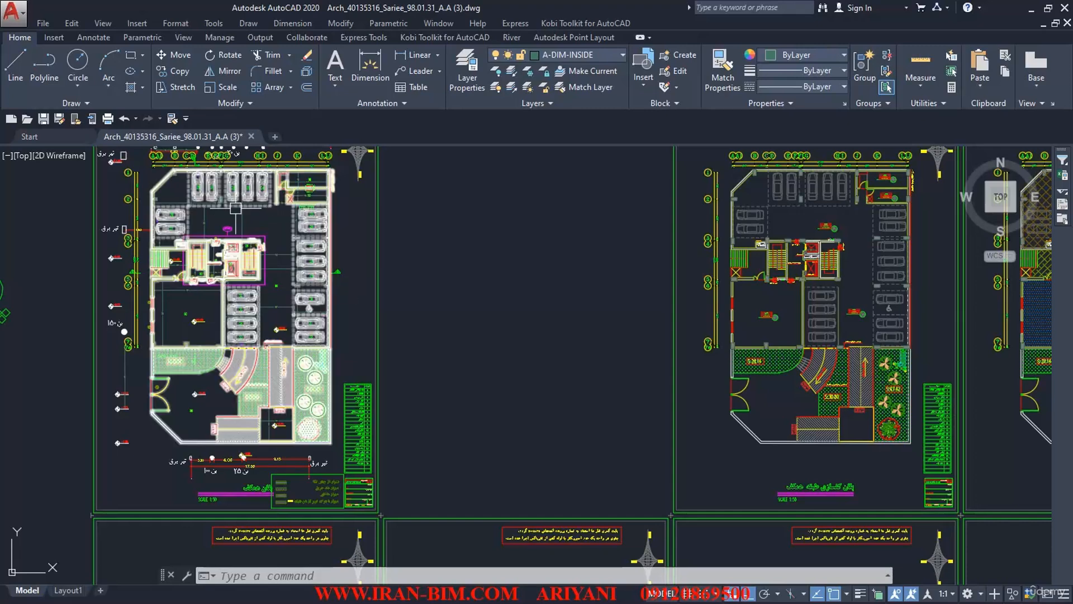
{"action": "middle_click_drag", "start_coordinate": [239, 214], "coordinate": [250, 220]}
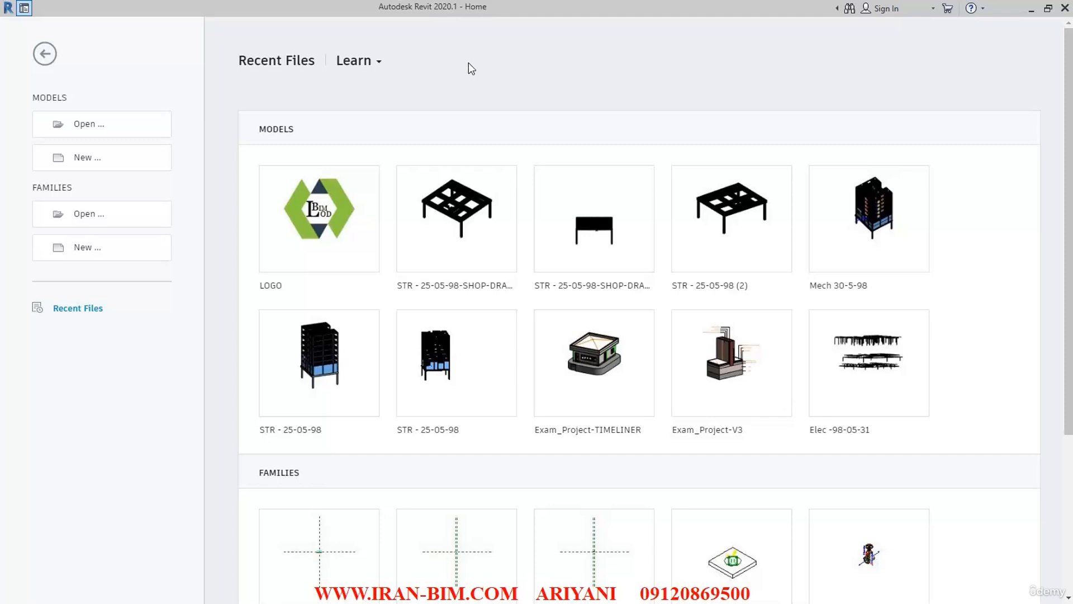
Switch from the Revit home window back to the AutoCAD drawing and view the ground-floor and first-floor plan sheets.
{"action": "left_click", "coordinate": [1032, 8]}
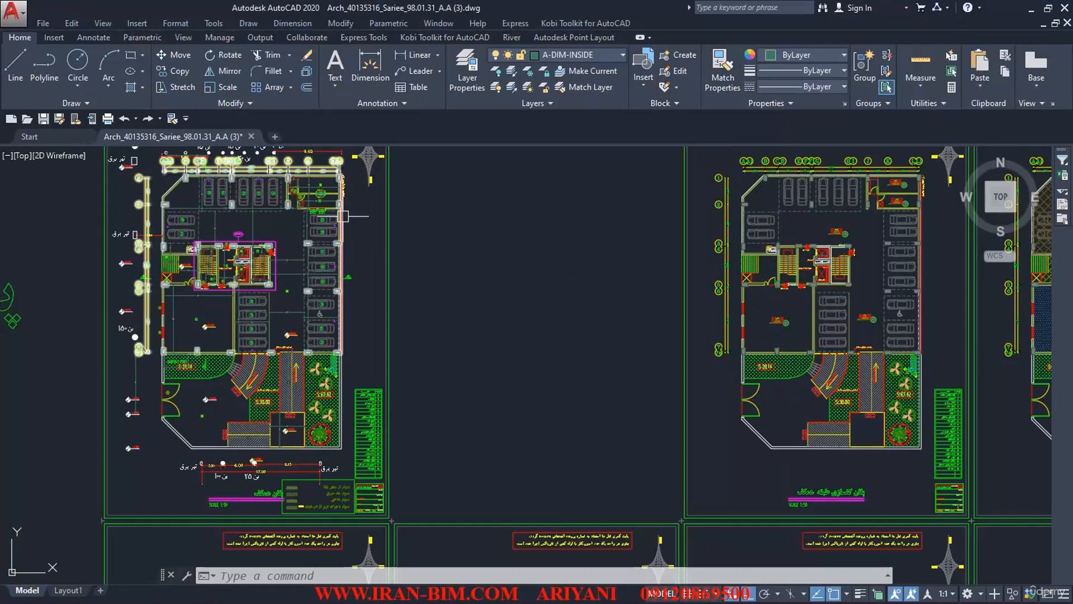
{"action": "middle_click_drag", "start_coordinate": [154, 228], "coordinate": [267, 256]}
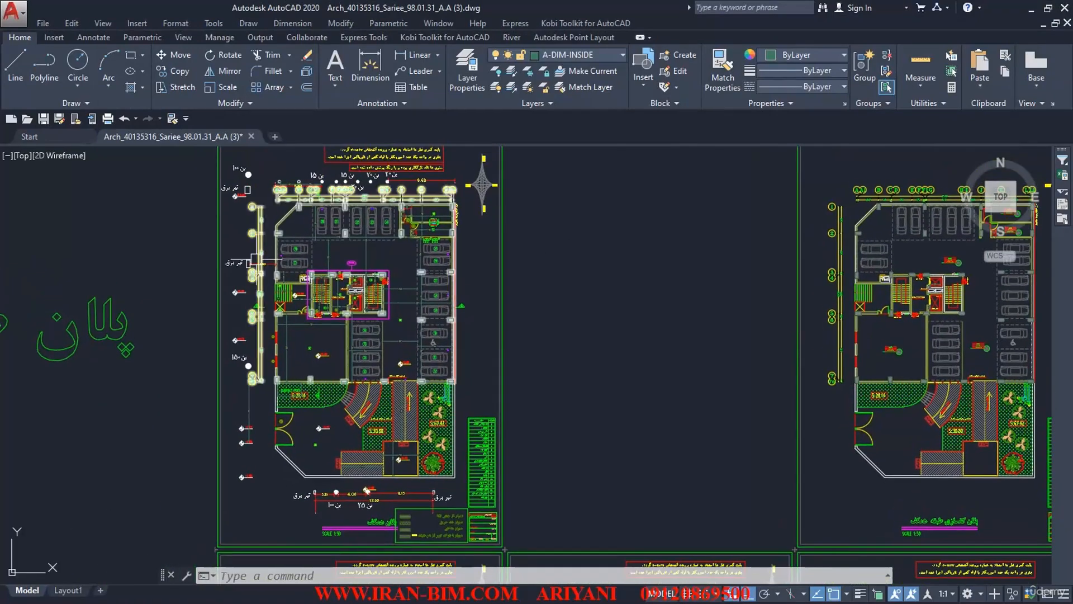
{"action": "scroll", "coordinate": [297, 251], "scroll_direction": "down", "scroll_amount": 6}
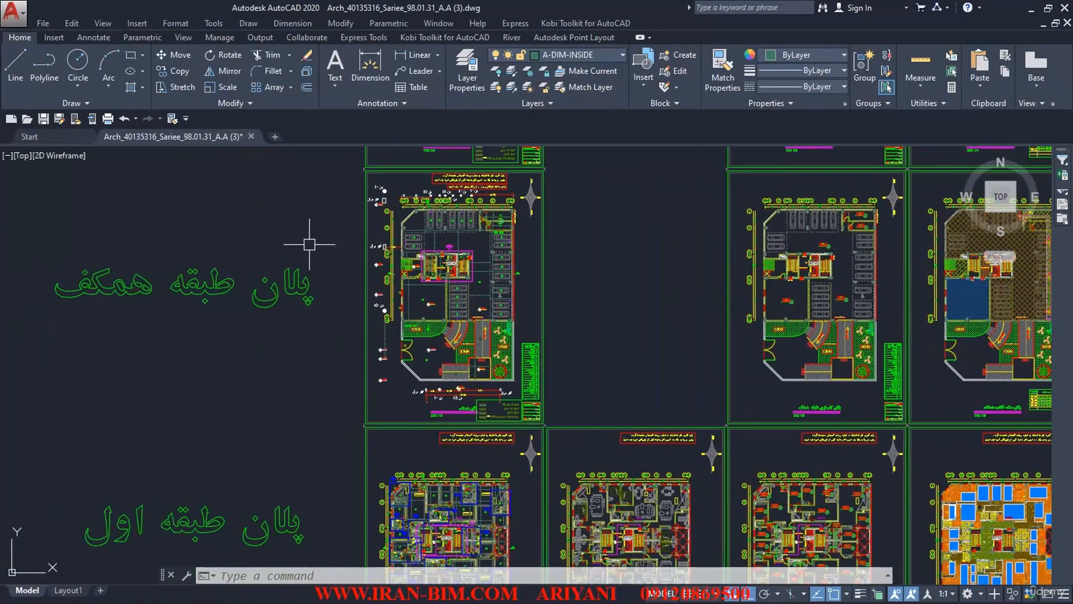
Compare the ground-floor plan sheets with the row of first-floor plan sheets below them.
{"action": "middle_click_drag", "start_coordinate": [296, 251], "coordinate": [239, 265]}
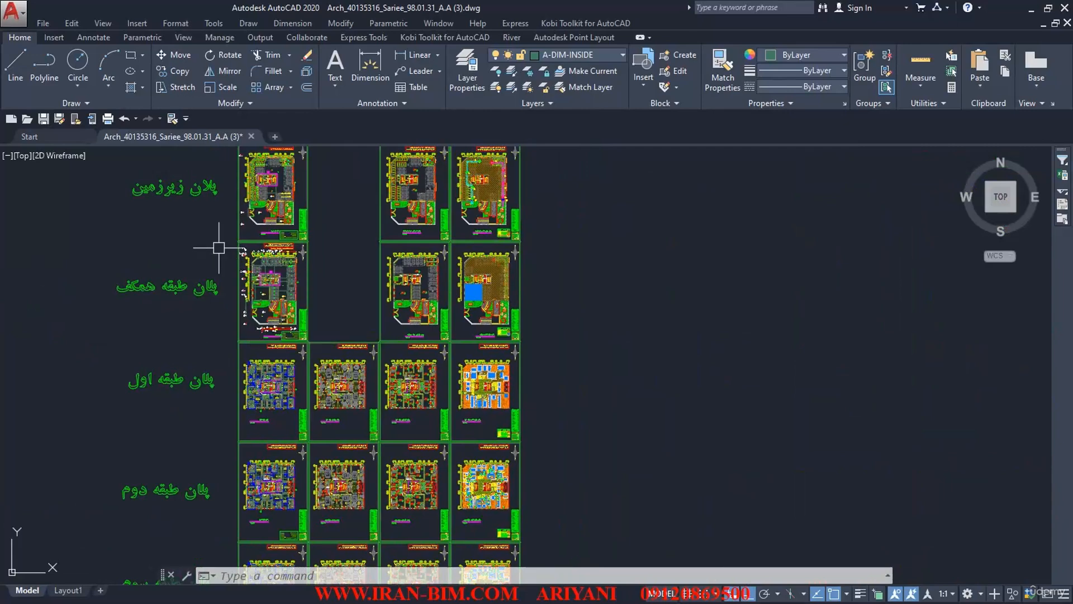
{"action": "scroll", "coordinate": [244, 268], "scroll_direction": "up", "scroll_amount": 3}
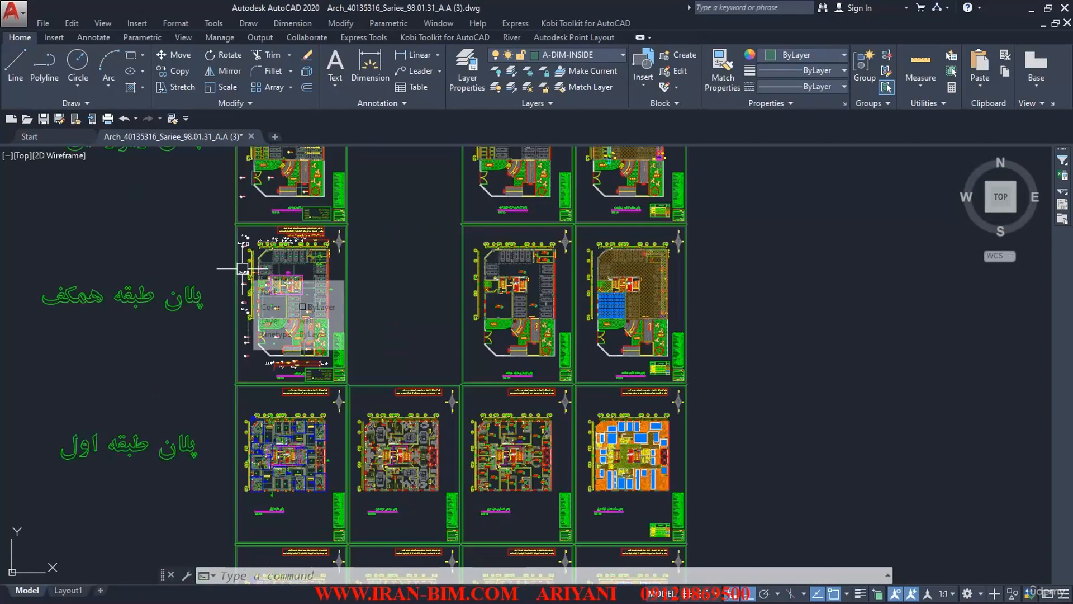
{"action": "scroll", "coordinate": [244, 269], "scroll_direction": "up", "scroll_amount": 2}
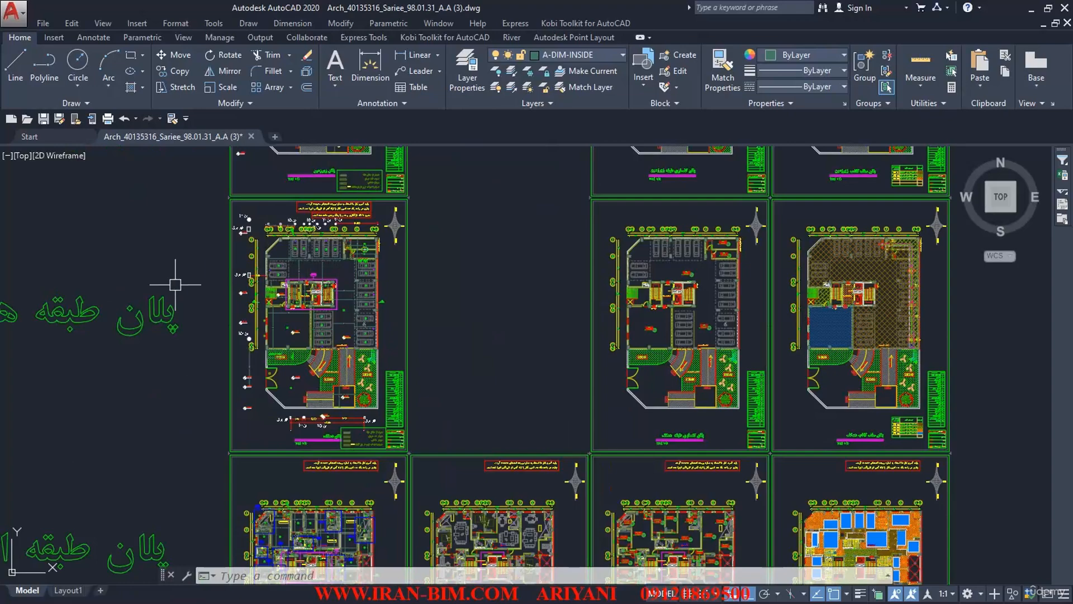
{"action": "middle_click_drag", "start_coordinate": [193, 342], "coordinate": [206, 240]}
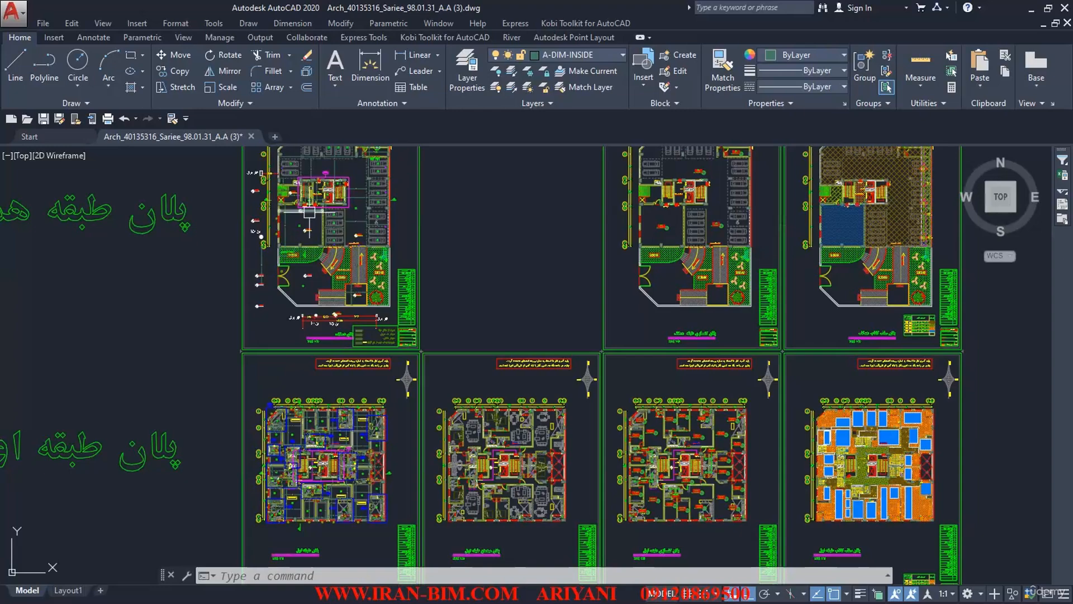
{"action": "middle_click_drag", "start_coordinate": [358, 408], "coordinate": [347, 302]}
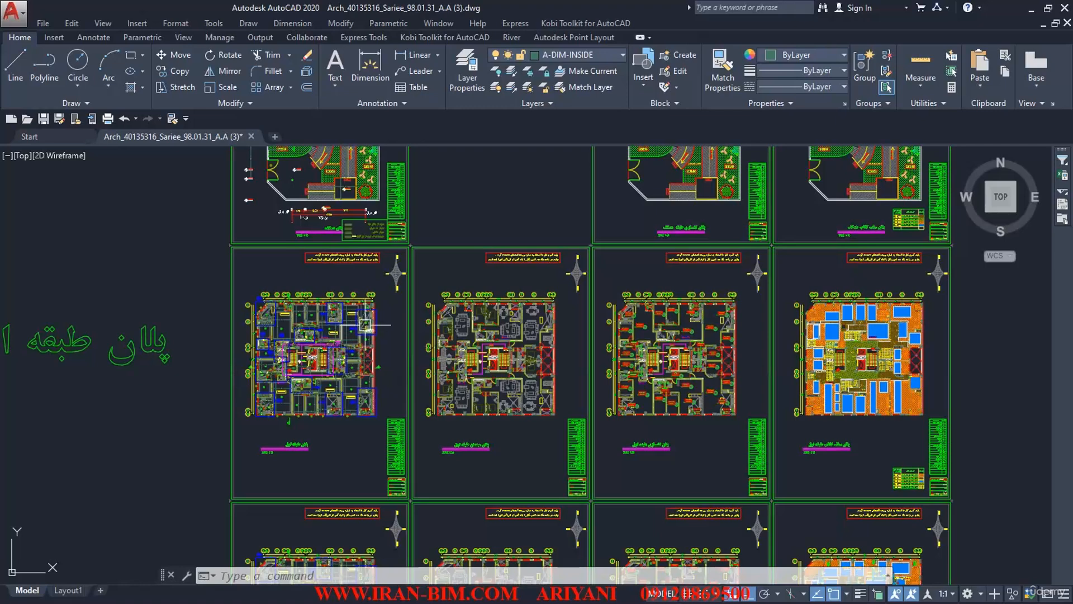
{"action": "mouse_move", "coordinate": [367, 326]}
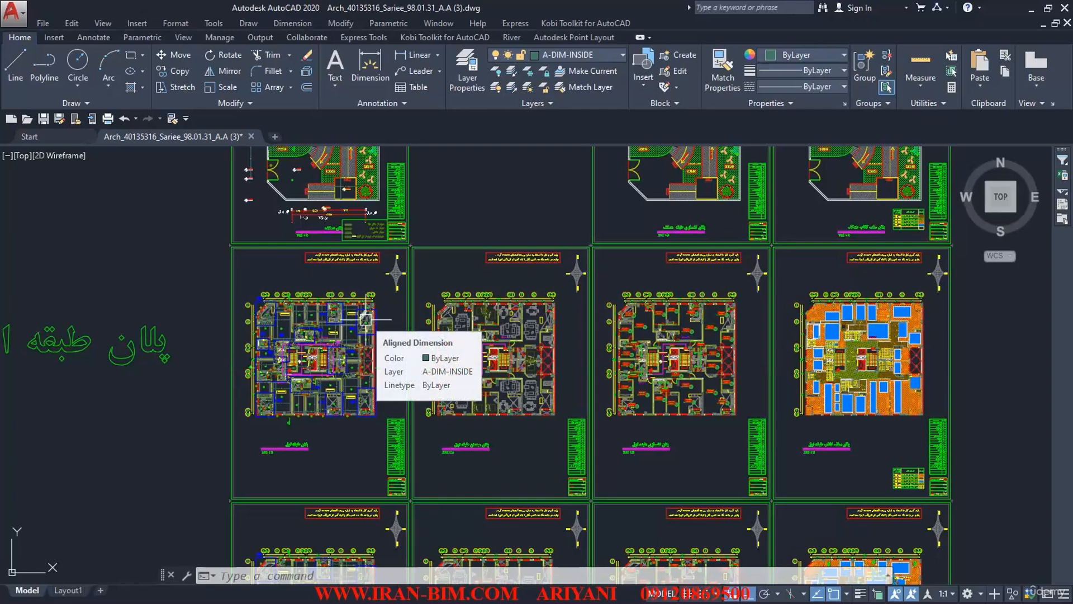
Look through the whole sheet set, from the floor plans to the roof plan, sections, elevations and details.
{"action": "scroll", "coordinate": [365, 320], "scroll_direction": "down", "scroll_amount": 10}
{"action": "scroll", "coordinate": [392, 398], "scroll_direction": "up", "scroll_amount": 2}
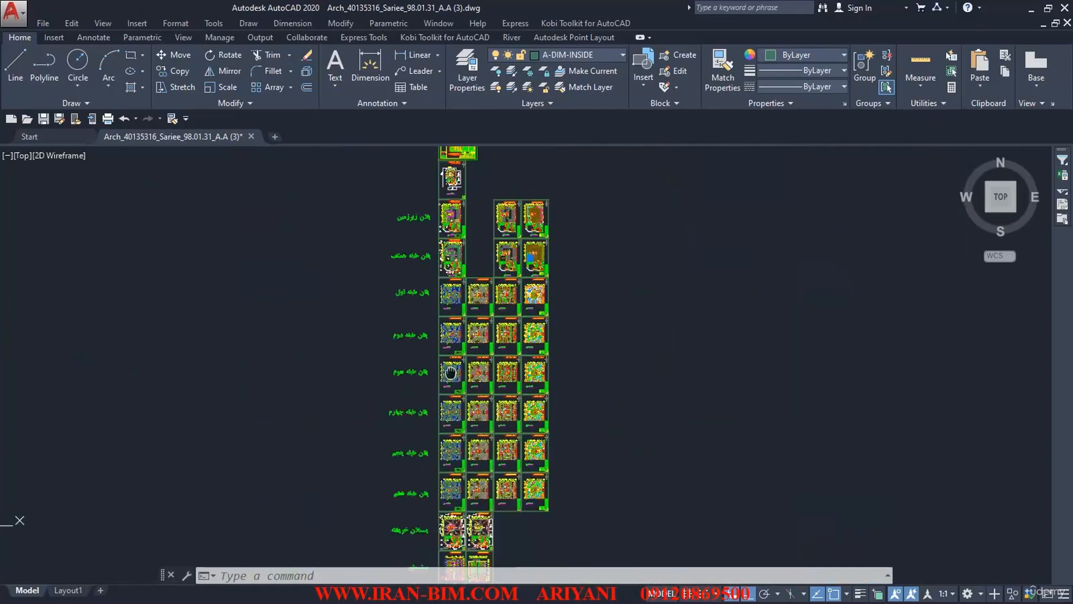
{"action": "scroll", "coordinate": [393, 399], "scroll_direction": "up", "scroll_amount": 4}
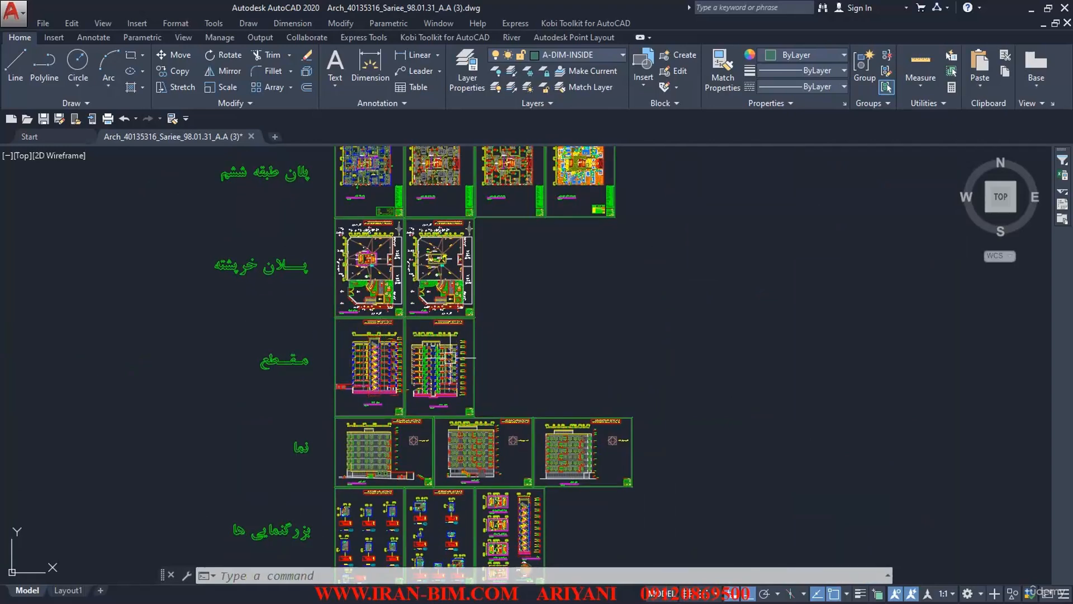
{"action": "scroll", "coordinate": [412, 381], "scroll_direction": "up", "scroll_amount": 4}
{"action": "scroll", "coordinate": [391, 313], "scroll_direction": "down", "scroll_amount": 7}
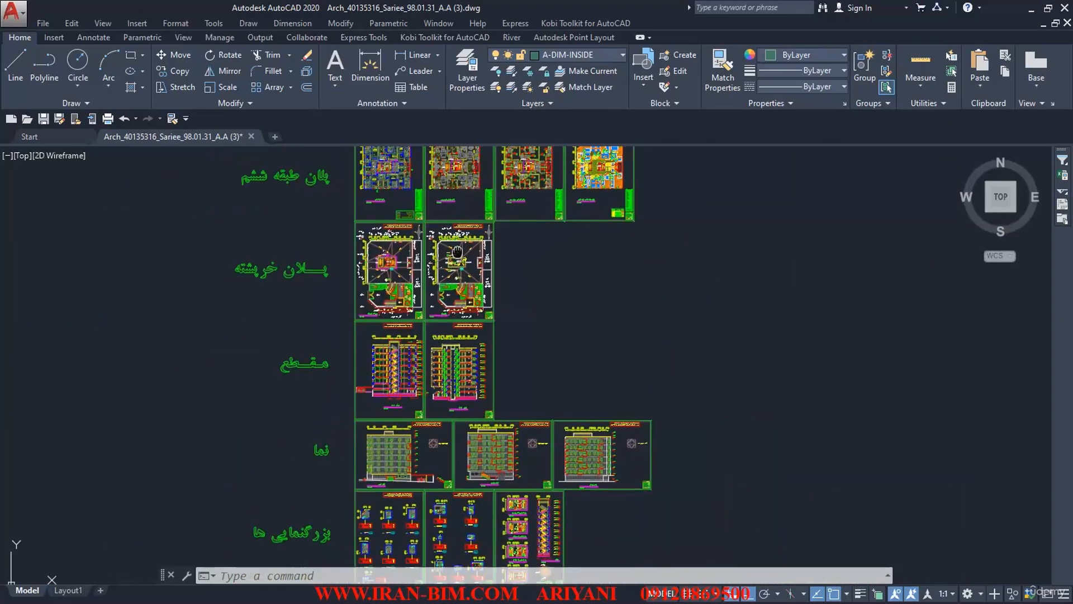
{"action": "scroll", "coordinate": [418, 306], "scroll_direction": "up", "scroll_amount": 3}
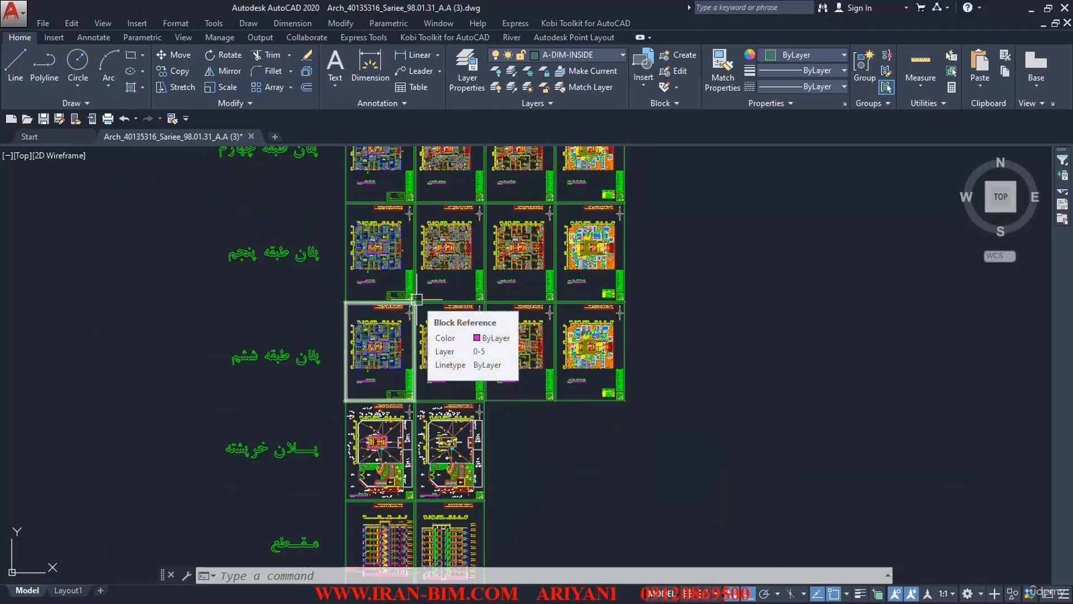
{"action": "scroll", "coordinate": [416, 299], "scroll_direction": "down", "scroll_amount": 3}
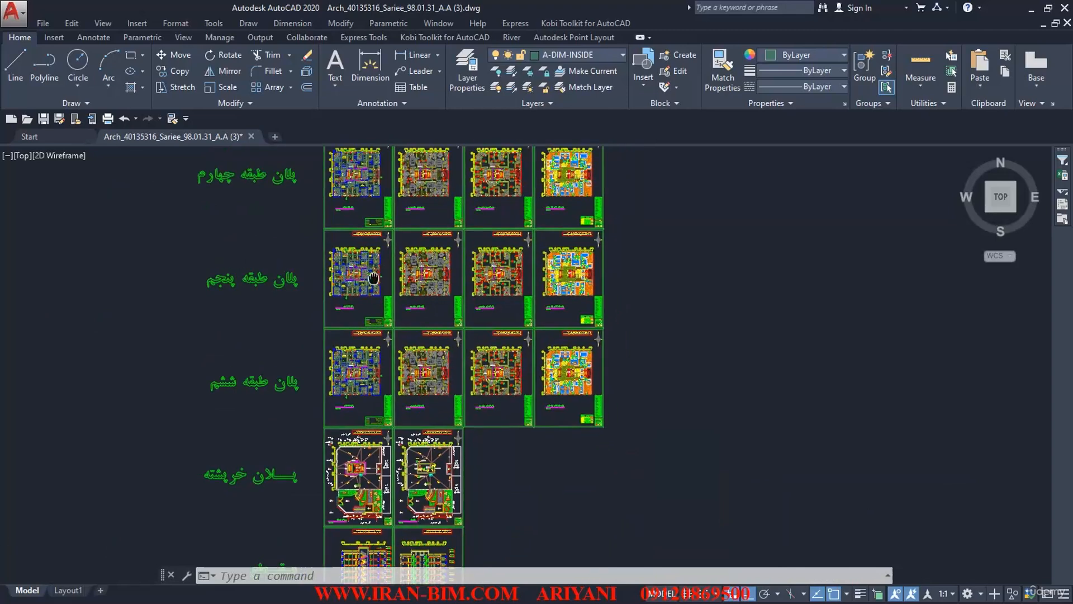
{"action": "scroll", "coordinate": [330, 254], "scroll_direction": "up", "scroll_amount": 6}
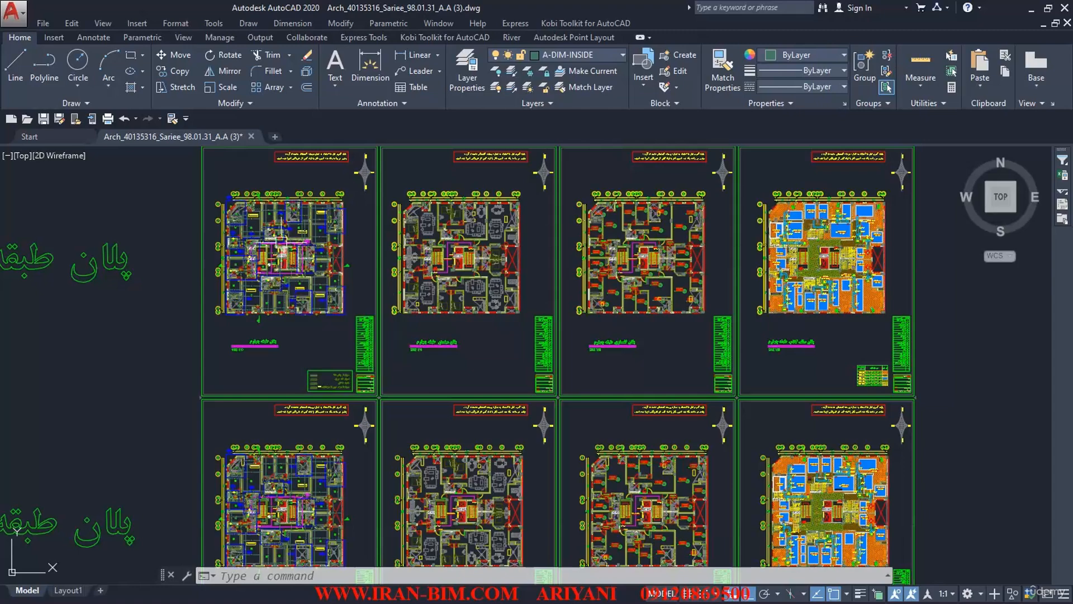
Examine the rows of third- to sixth-floor plan sheets and their place above the roof plan and sections.
{"action": "scroll", "coordinate": [281, 242], "scroll_direction": "down", "scroll_amount": 5}
{"action": "middle_click_drag", "start_coordinate": [294, 300], "coordinate": [232, 213]}
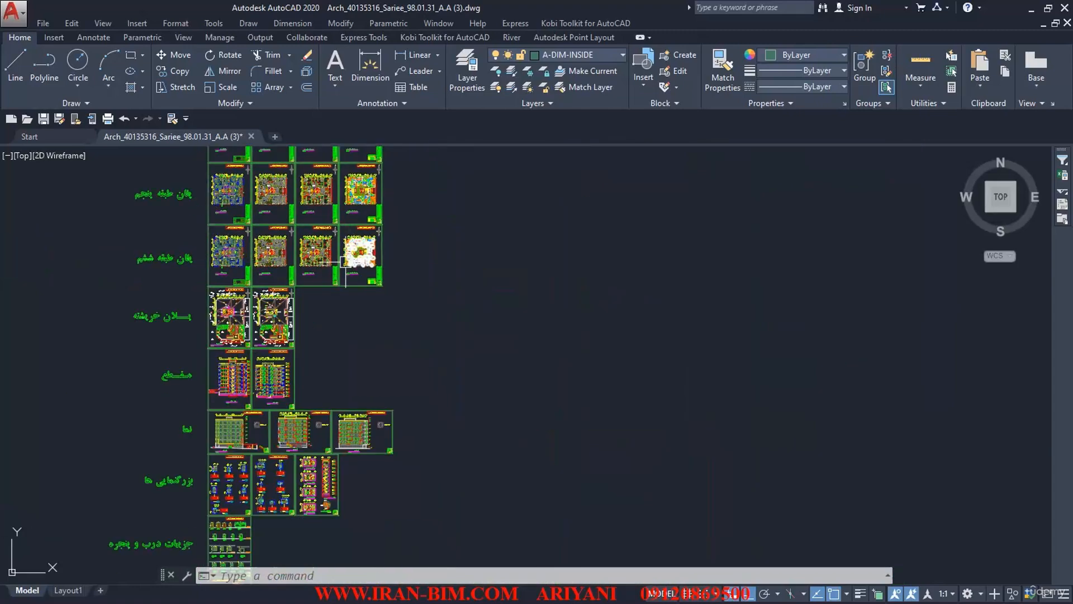
{"action": "middle_click_drag", "start_coordinate": [326, 303], "coordinate": [339, 358]}
{"action": "scroll", "coordinate": [237, 217], "scroll_direction": "up", "scroll_amount": 4}
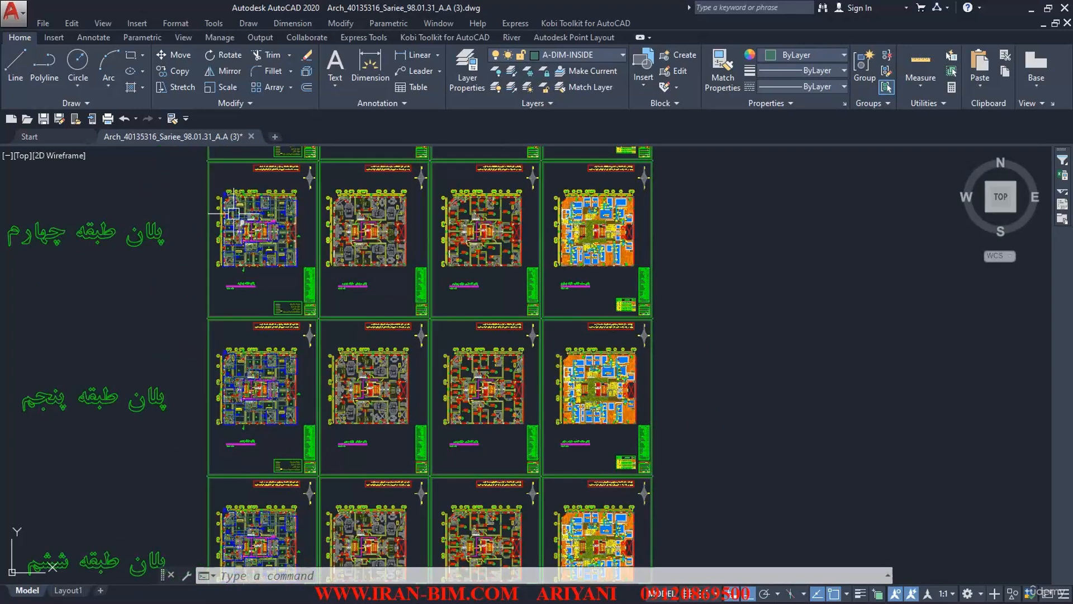
{"action": "middle_click_drag", "start_coordinate": [240, 207], "coordinate": [234, 245]}
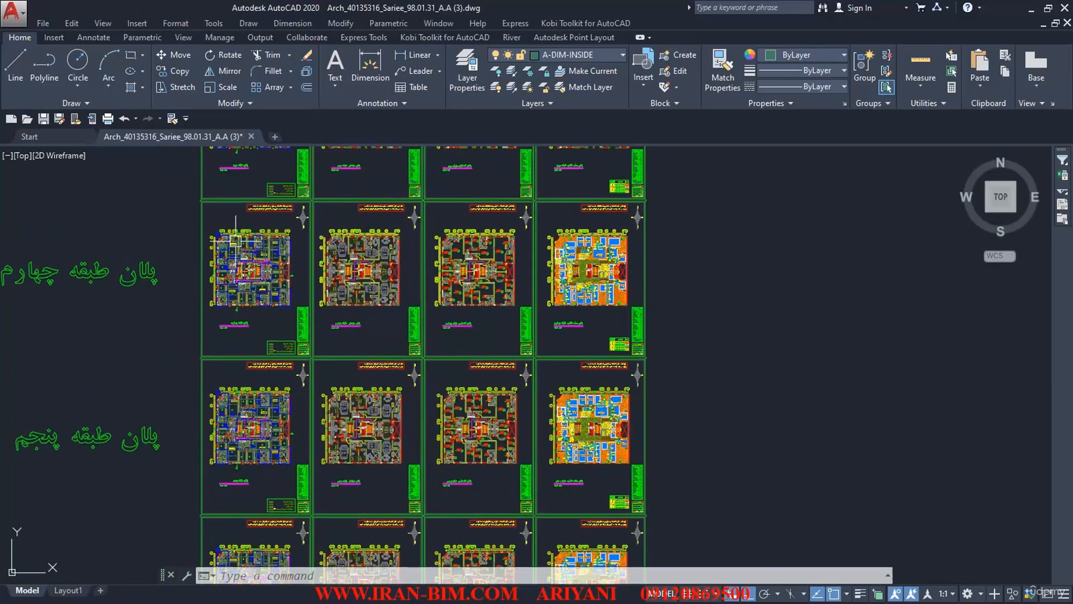
{"action": "mouse_move", "coordinate": [235, 241]}
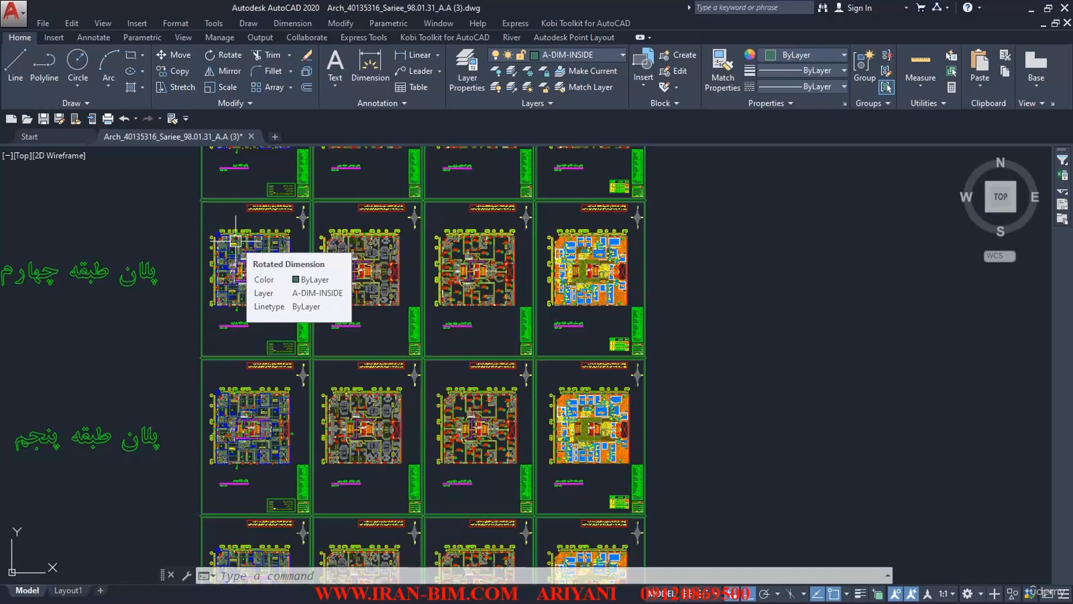
{"action": "scroll", "coordinate": [235, 240], "scroll_direction": "down", "scroll_amount": 4}
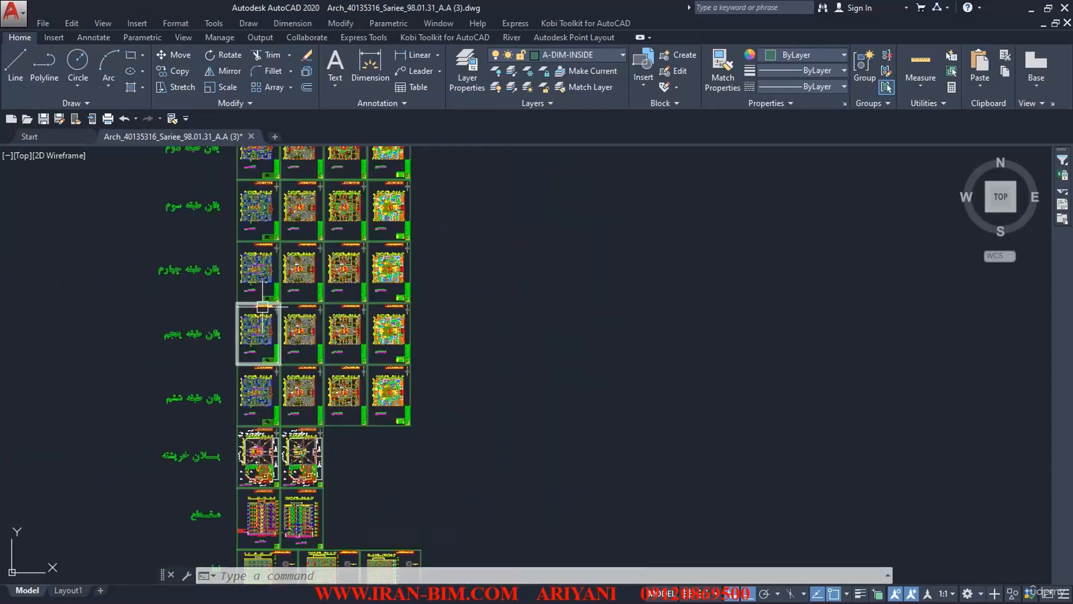
{"action": "scroll", "coordinate": [227, 224], "scroll_direction": "up", "scroll_amount": 2}
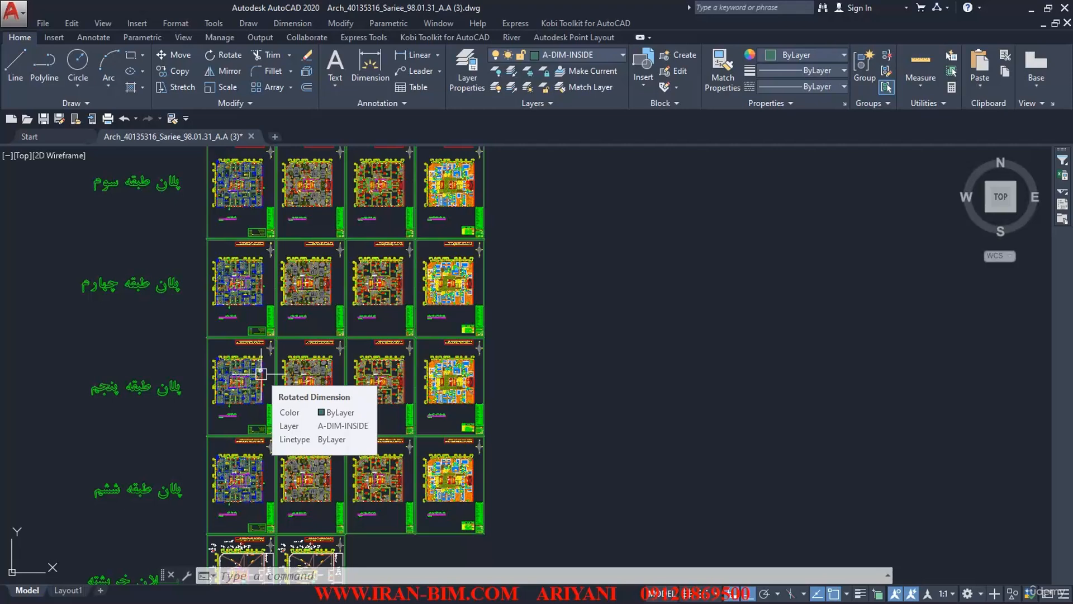
Return to a lower residential floor plan and examine the stair core and the 102.58 m2 apartment's kitchen and terrace area.
{"action": "middle_click_drag", "start_coordinate": [231, 167], "coordinate": [283, 454]}
{"action": "scroll", "coordinate": [241, 234], "scroll_direction": "up", "scroll_amount": 3}
{"action": "mouse_move", "coordinate": [274, 274]}
{"action": "middle_mouse_down"}
{"action": "mouse_move", "coordinate": [276, 459]}
{"action": "mouse_move", "coordinate": [256, 465]}
{"action": "middle_mouse_up"}
{"action": "middle_click_drag", "start_coordinate": [266, 352], "coordinate": [272, 447]}
{"action": "scroll", "coordinate": [272, 447], "scroll_direction": "up", "scroll_amount": 5}
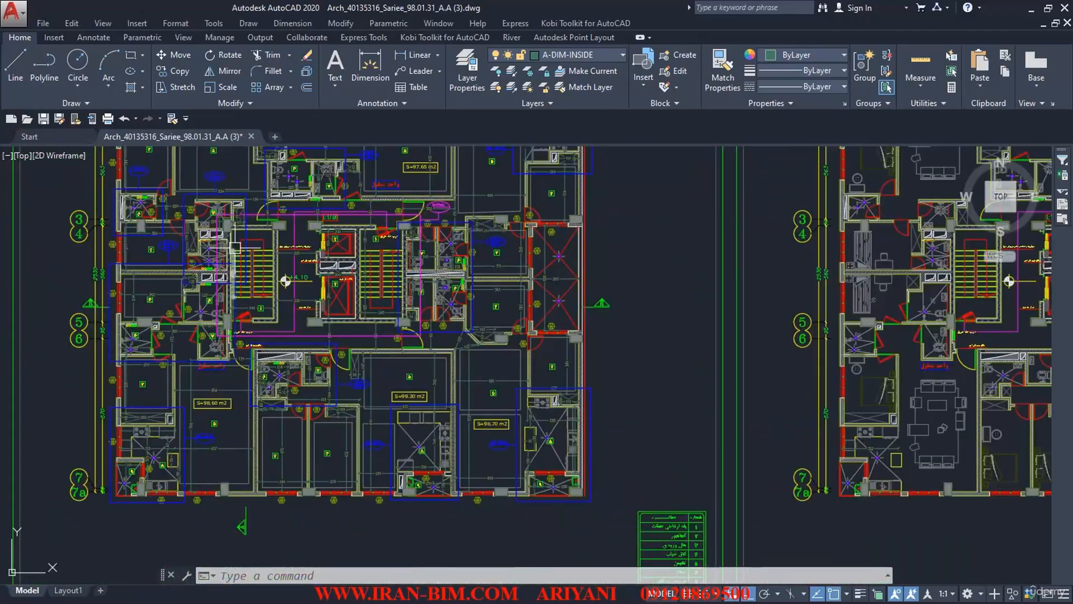
{"action": "scroll", "coordinate": [176, 246], "scroll_direction": "up", "scroll_amount": 1}
{"action": "middle_click_drag", "start_coordinate": [208, 189], "coordinate": [215, 229]}
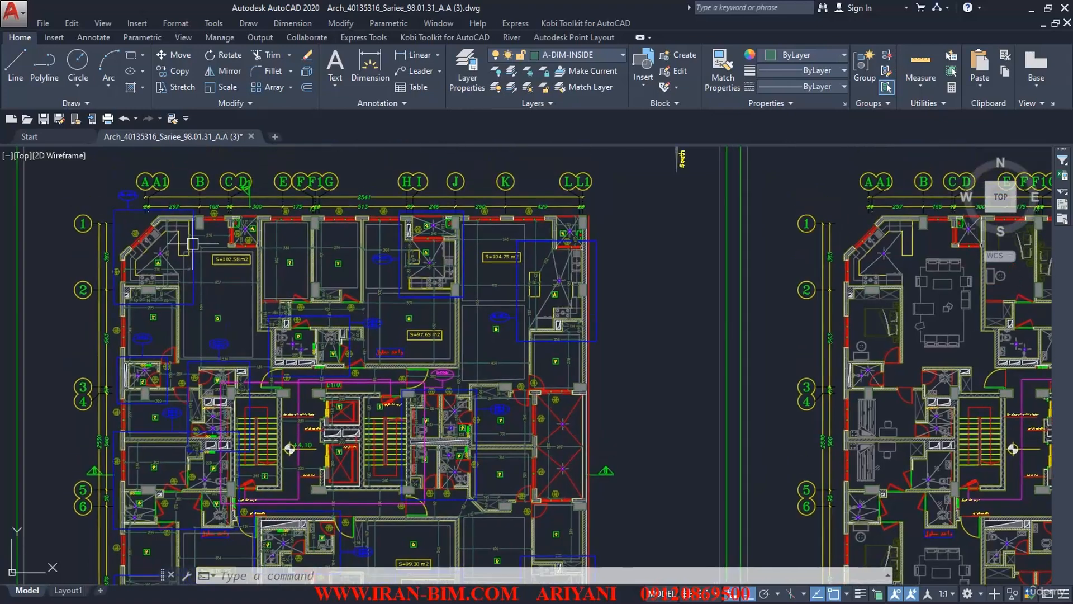
{"action": "scroll", "coordinate": [215, 229], "scroll_direction": "up", "scroll_amount": 4}
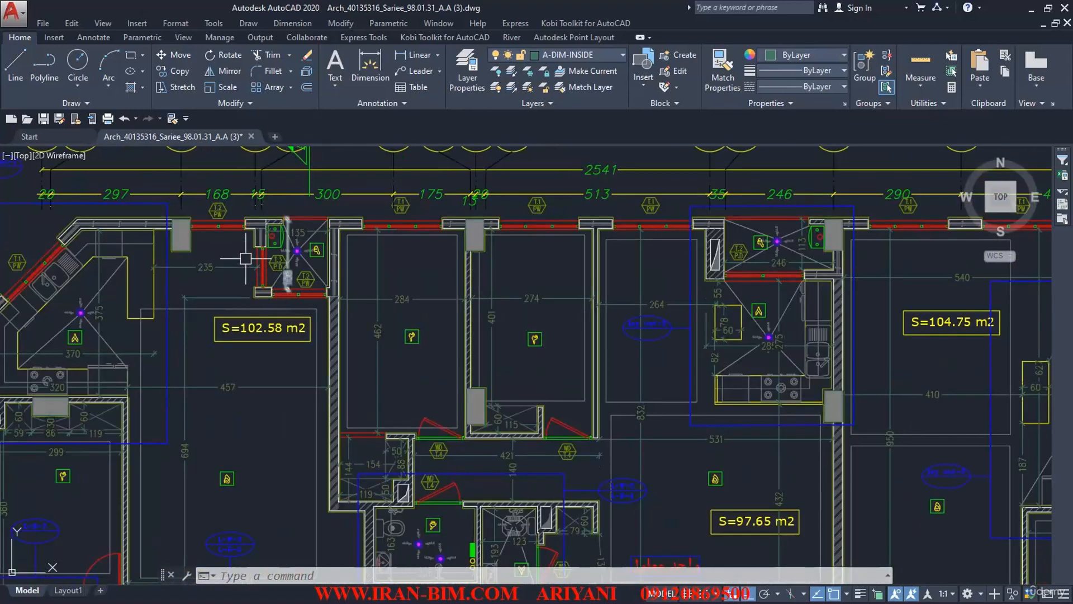